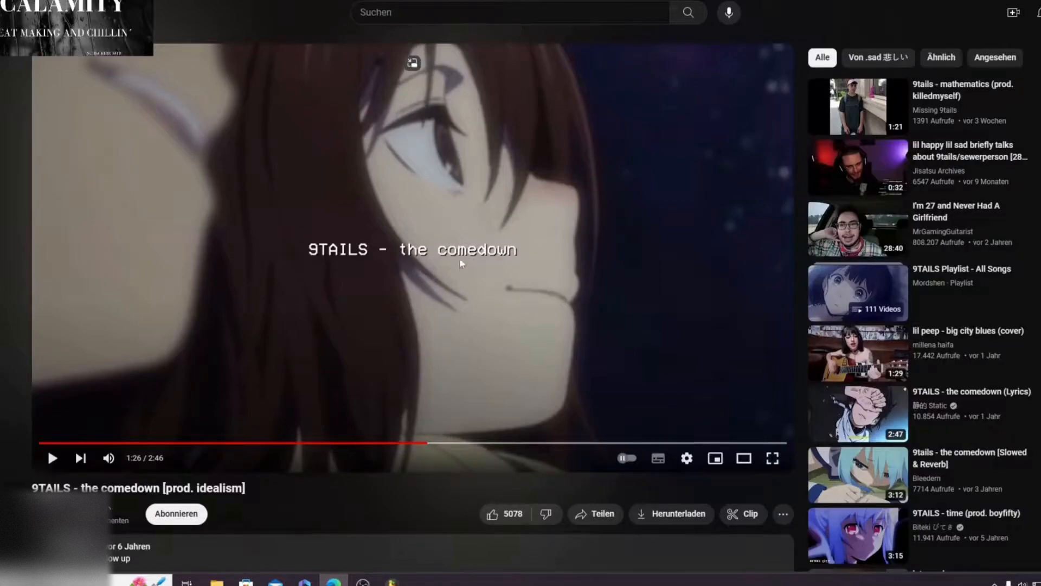
# Step: Play part of the video "9TAILS - the comedown [prod. idealism]" to preview the song
pyautogui.click(318, 275)
pyautogui.click(471, 396)
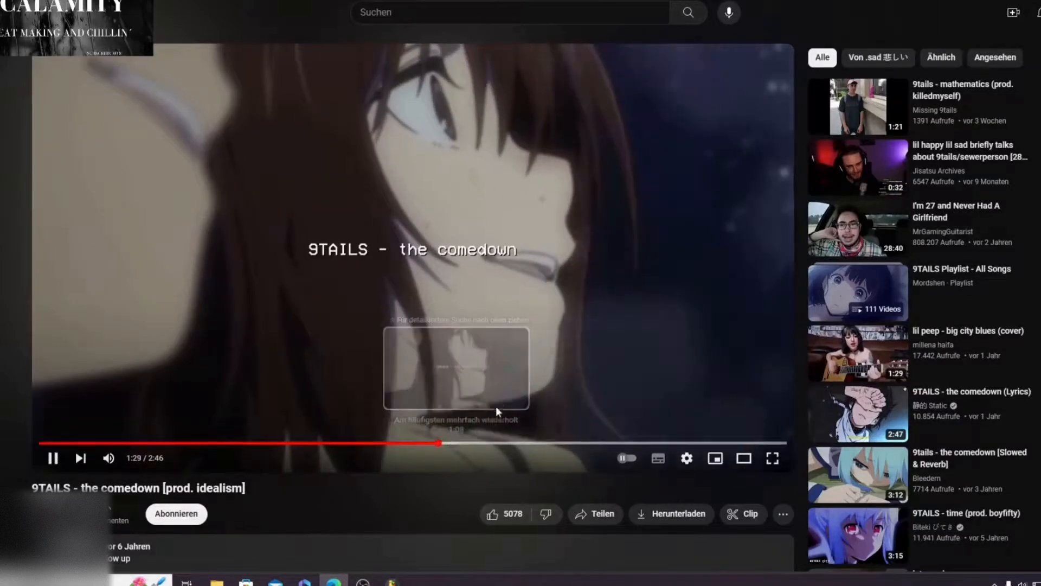
pyautogui.click(506, 310)
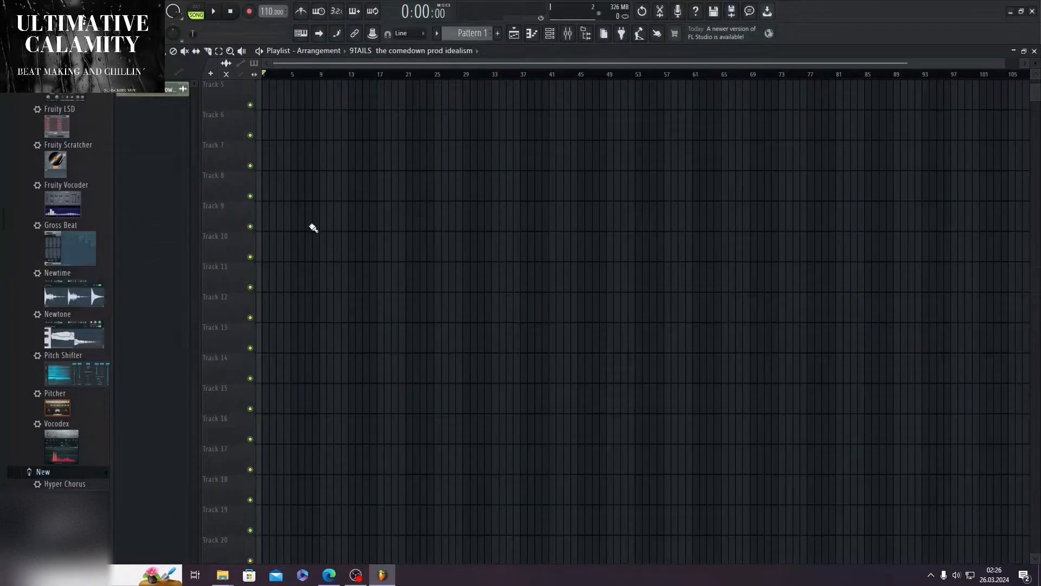
# Step: Import the song copy ending in "Kopie" from the For the Video folder onto Track 4 of the FL Studio playlist, starting at bar 1
pyautogui.scroll(2, 313, 228)
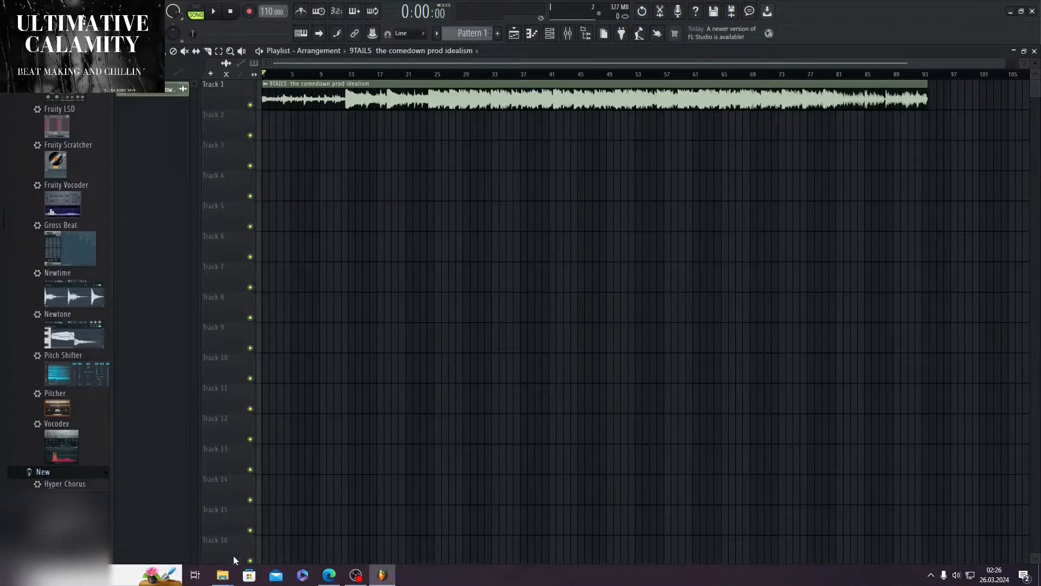
pyautogui.scroll(-2, 475, 383)
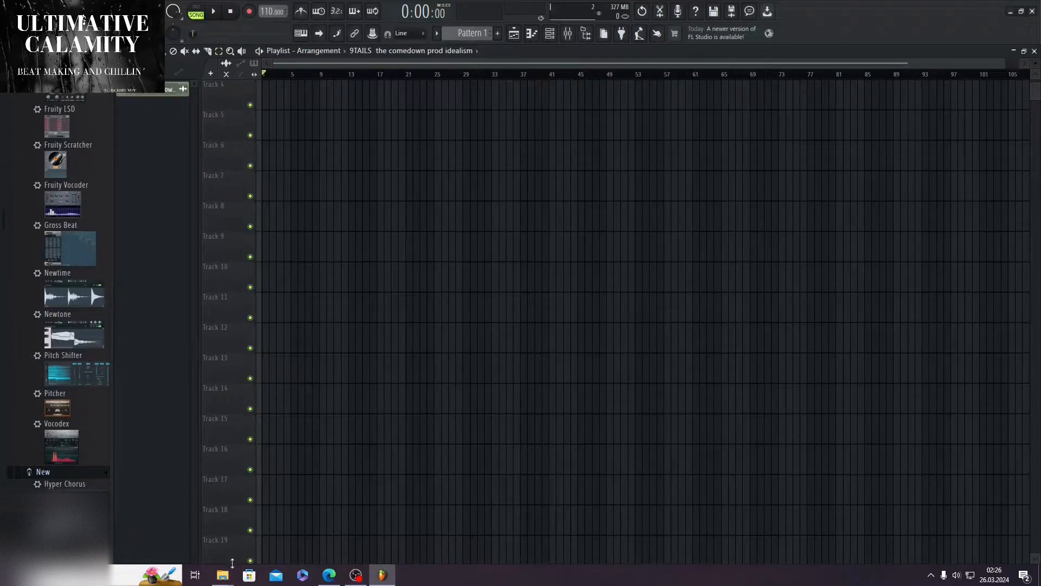
pyautogui.moveTo(223, 573)
pyautogui.click(220, 536)
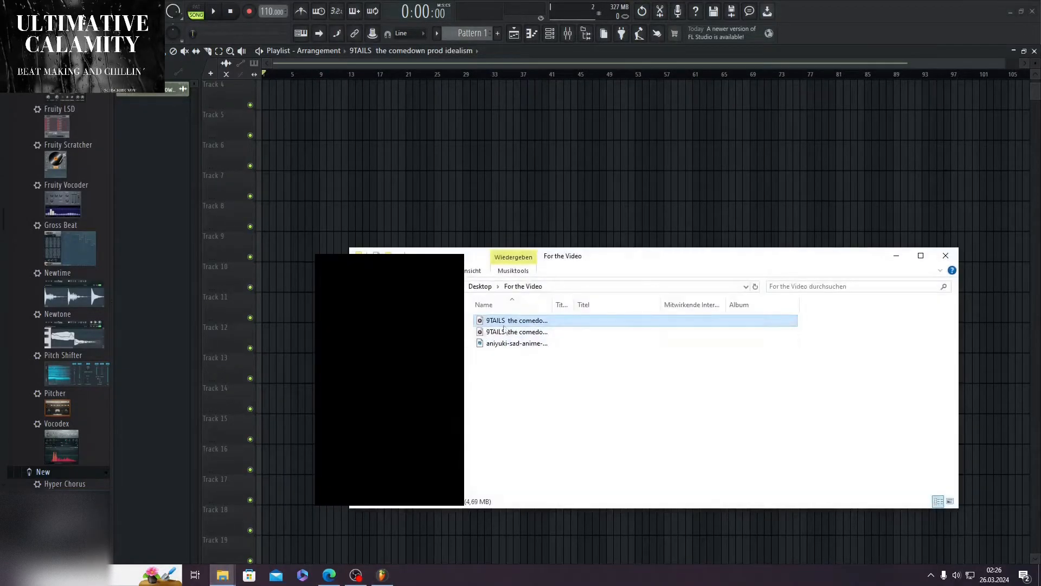
pyautogui.doubleClick(552, 305)
pyautogui.moveTo(596, 320); pyautogui.dragTo(364, 127)
pyautogui.scroll(3, 413, 197)
pyautogui.moveTo(375, 212); pyautogui.dragTo(366, 179)
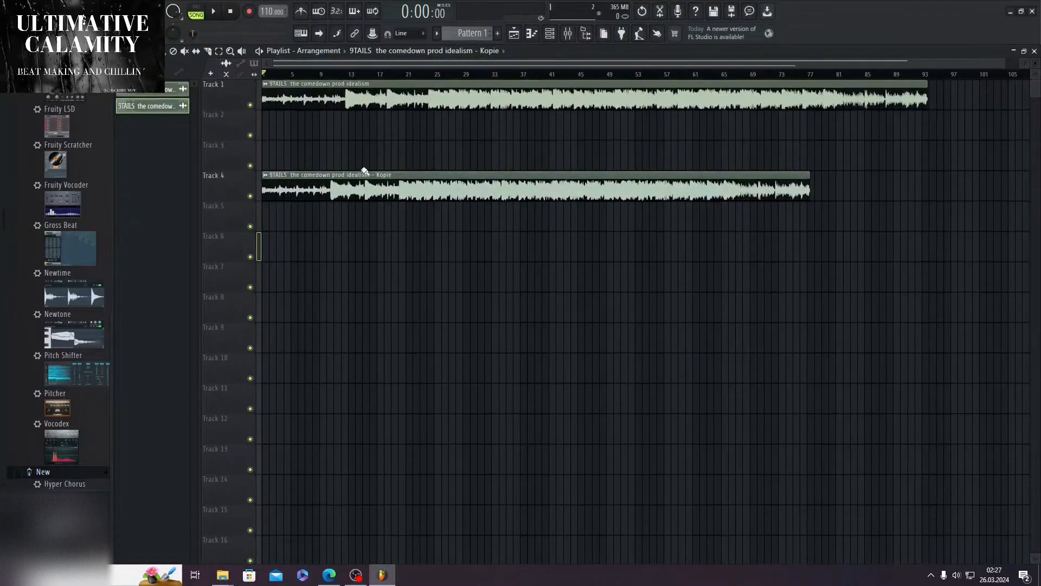
# Step: Try stretching the Track 1 song clip to end near bar 68 during playback, and remove the Kopie clip from Track 4
pyautogui.doubleClick(350, 90)
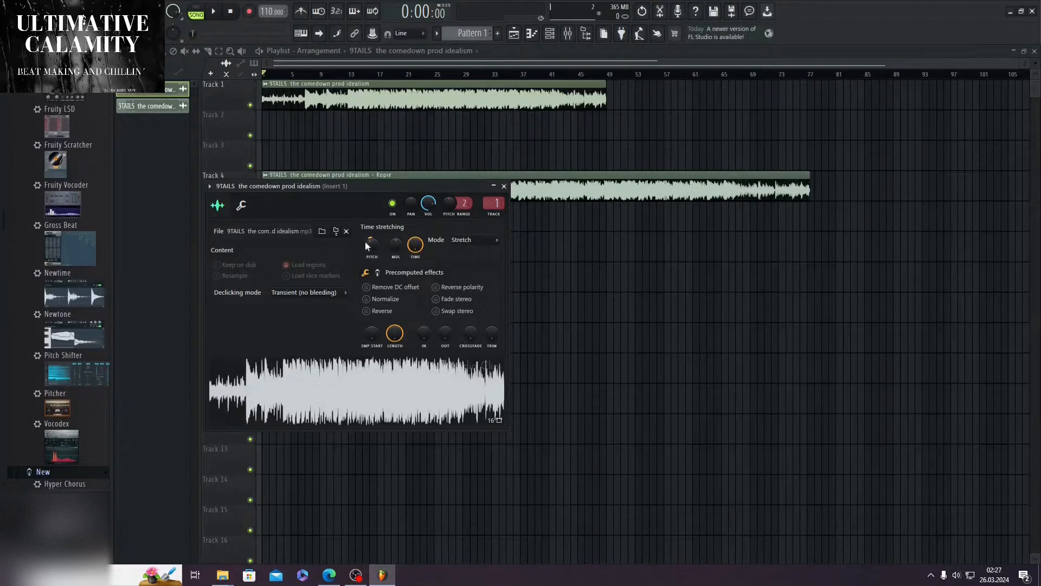
pyautogui.click(504, 187)
pyautogui.click(214, 12)
pyautogui.rightClick(288, 178)
pyautogui.click(456, 74)
pyautogui.moveTo(605, 98); pyautogui.dragTo(742, 98)
pyautogui.hotkey('ctrl', 'z')
pyautogui.hotkey('ctrl', 'z')
pyautogui.hotkey('ctrl', 'z')
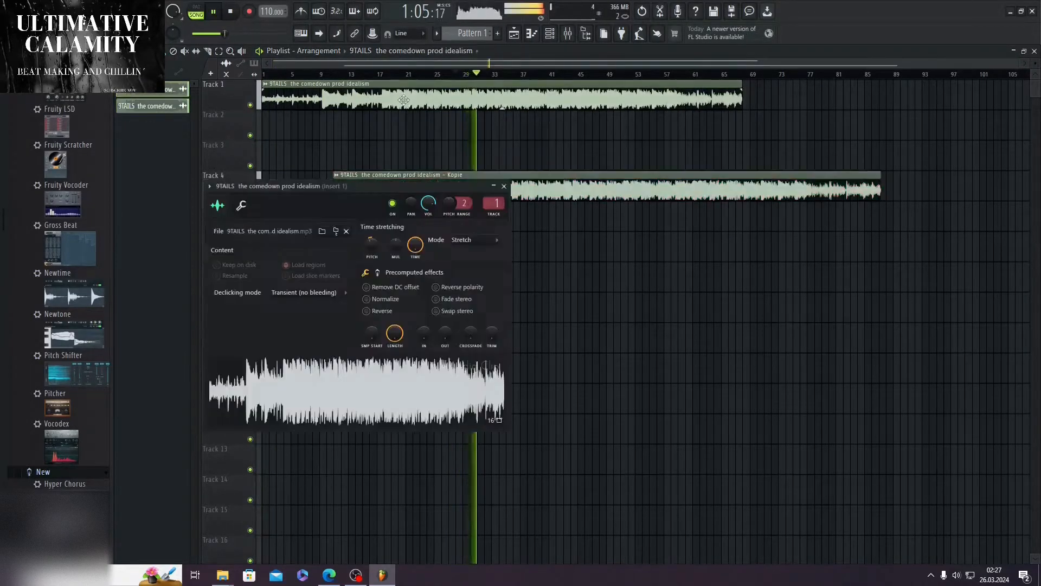
pyautogui.click(504, 187)
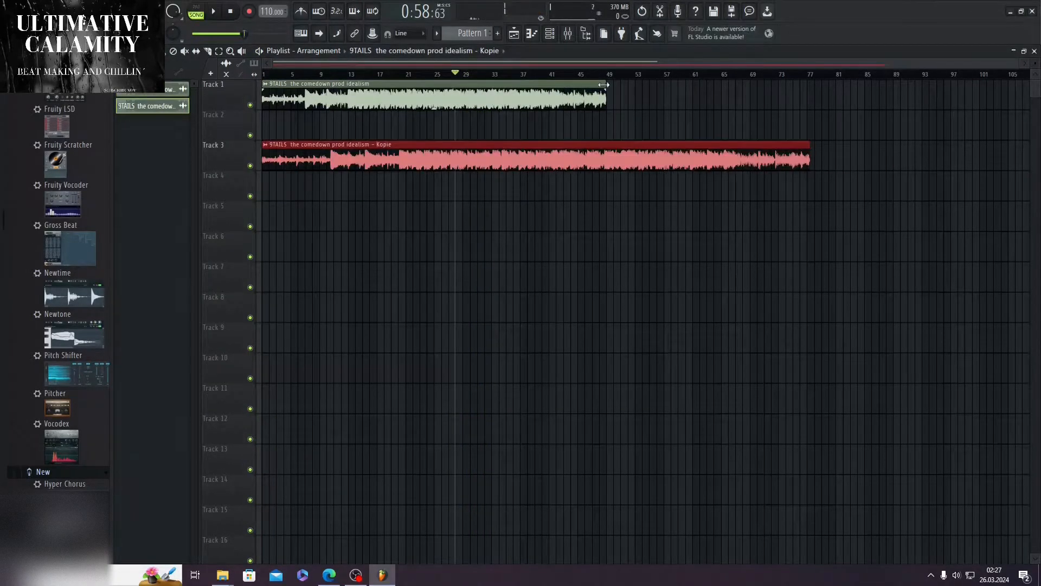
pyautogui.rightClick(627, 163)
# Step: Stretch the Track 1 song clip to end at about bar 83, listening to the result while adjusting
pyautogui.press('space')
pyautogui.moveTo(609, 97); pyautogui.dragTo(837, 87)
pyautogui.press('space')
pyautogui.press('space')
pyautogui.moveTo(157, 104); pyautogui.dragTo(265, 278)
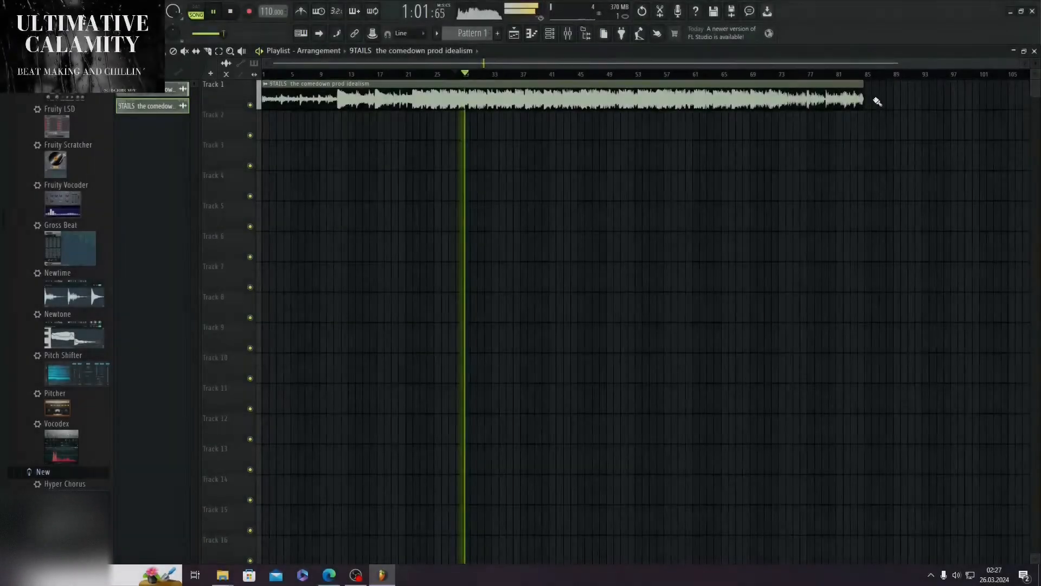
pyautogui.moveTo(860, 84); pyautogui.dragTo(855, 84)
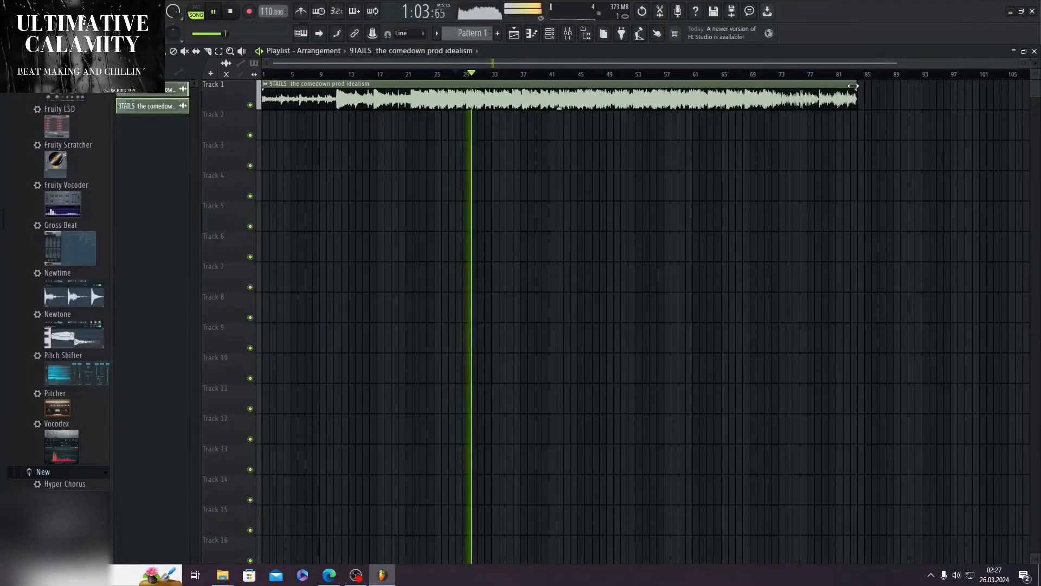
pyautogui.press('space')
# Step: Place the Kopie clip on Track 5 at bar 1 for a length comparison with the stretched clip, and remove it again
pyautogui.click(166, 107)
pyautogui.scroll(-1, 423, 194)
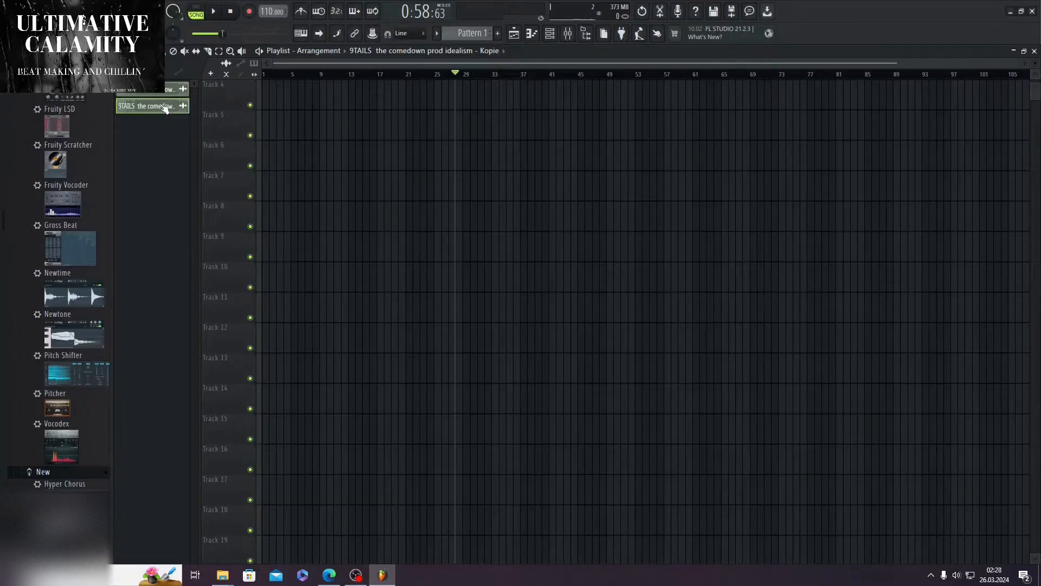
pyautogui.moveTo(151, 112); pyautogui.dragTo(394, 125)
pyautogui.scroll(1, 393, 215)
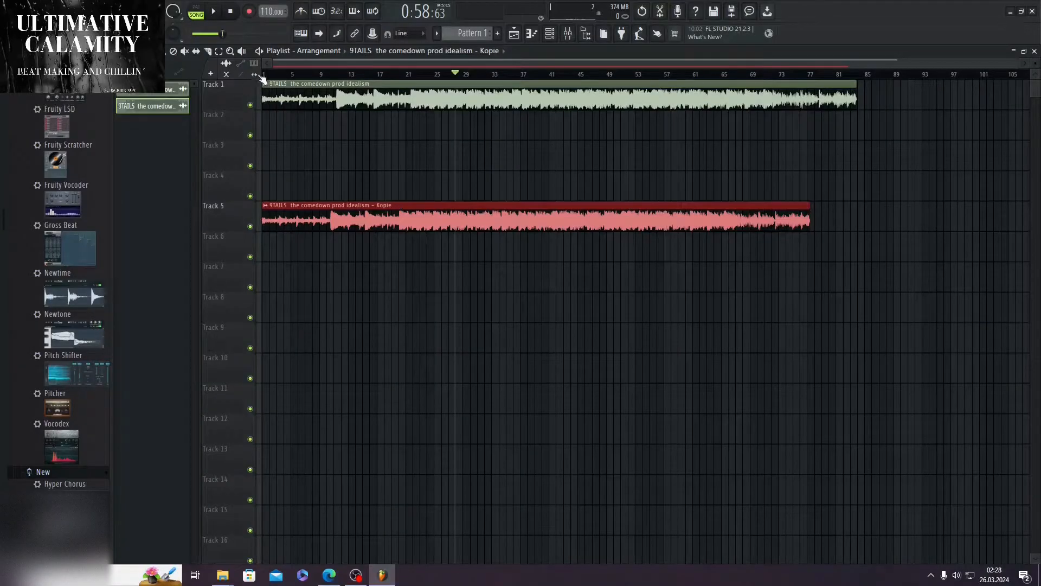
pyautogui.rightClick(453, 221)
# Step: Check the Track 1 clip's time stretching settings and playback, and compare its length with the Kopie clip placed briefly on Track 3
pyautogui.doubleClick(379, 83)
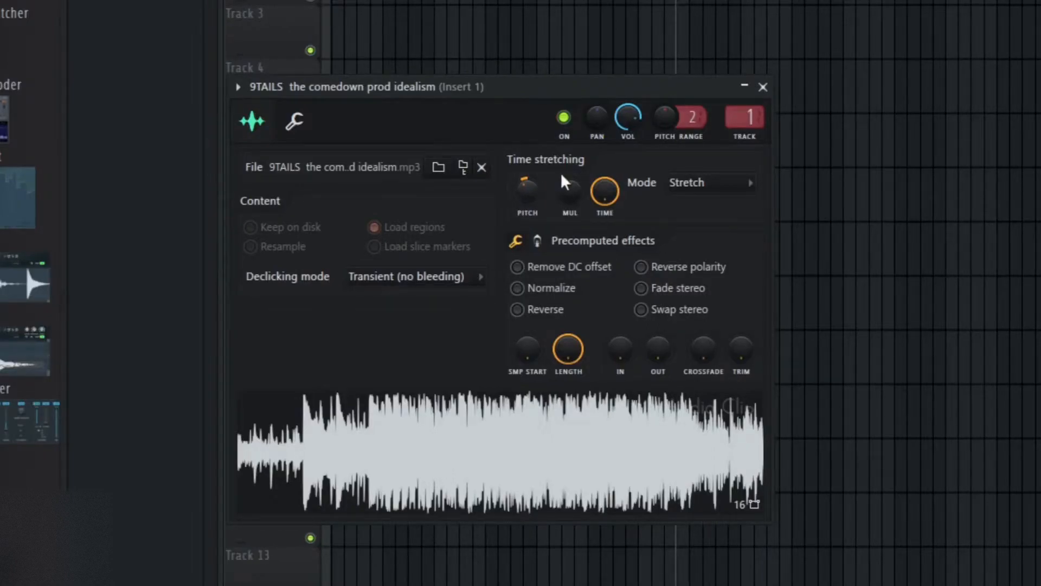
pyautogui.click(763, 87)
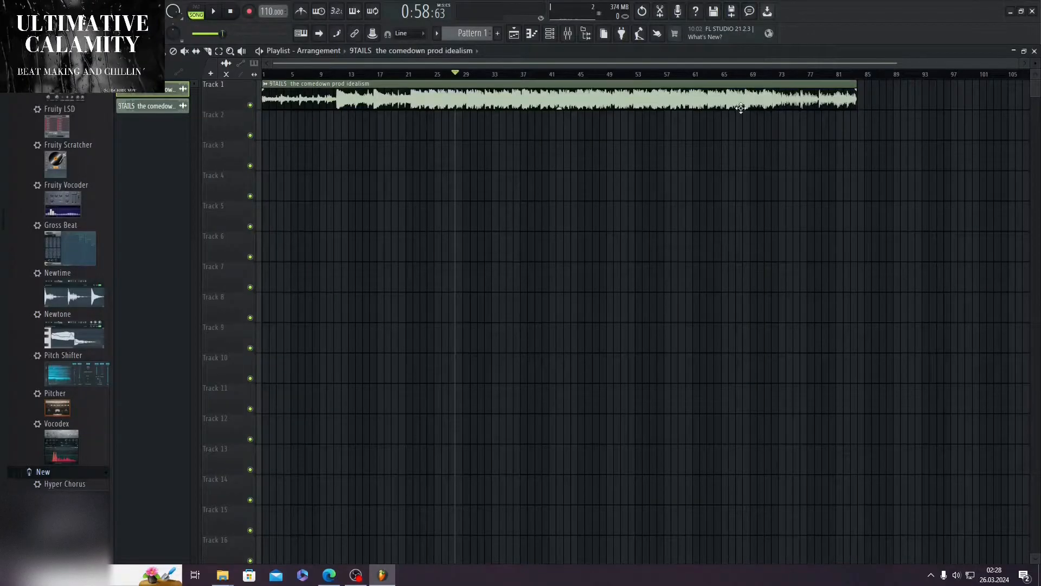
pyautogui.press('space')
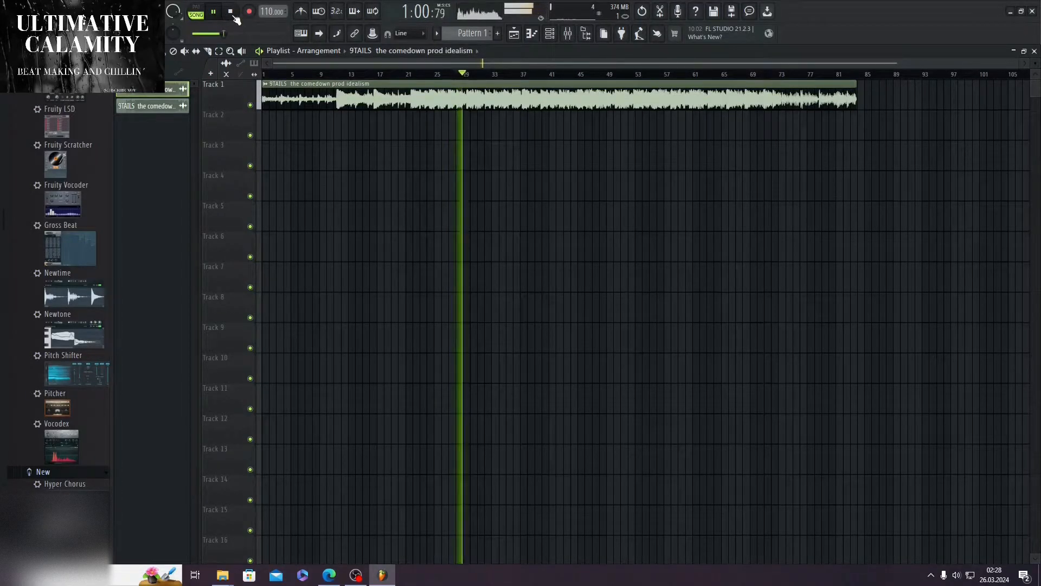
pyautogui.click(232, 13)
pyautogui.moveTo(162, 106); pyautogui.dragTo(776, 147)
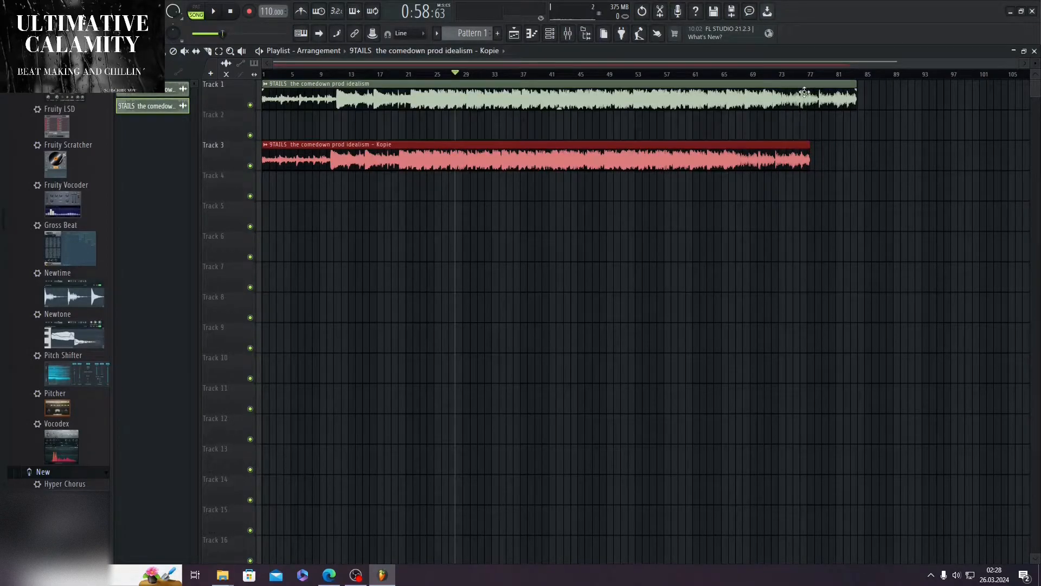
pyautogui.rightClick(758, 145)
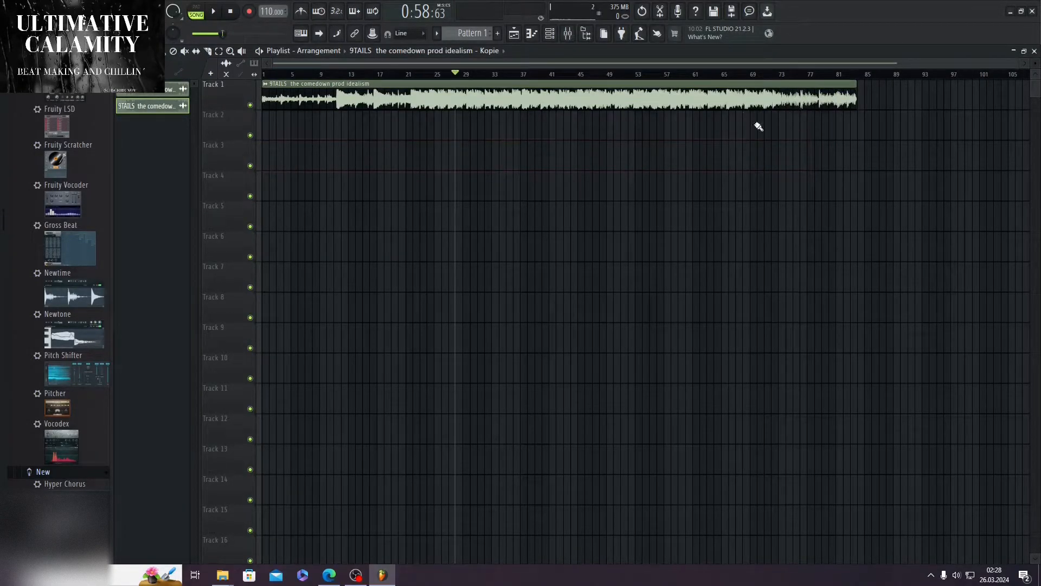
# Step: Play the Track 1 clip with its channel settings open, and stop playback with the playhead back at the start
pyautogui.doubleClick(415, 87)
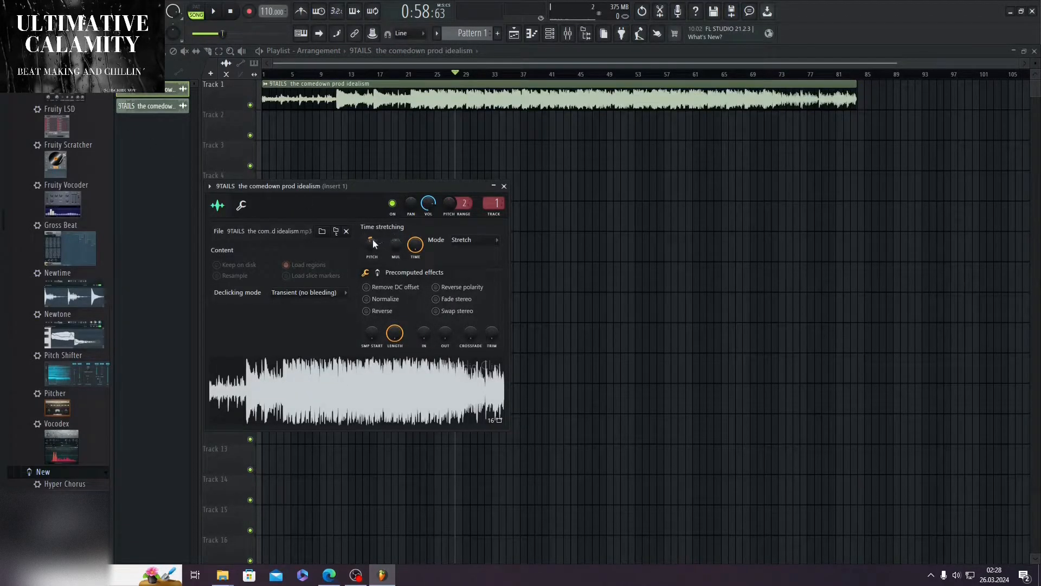
pyautogui.click(213, 12)
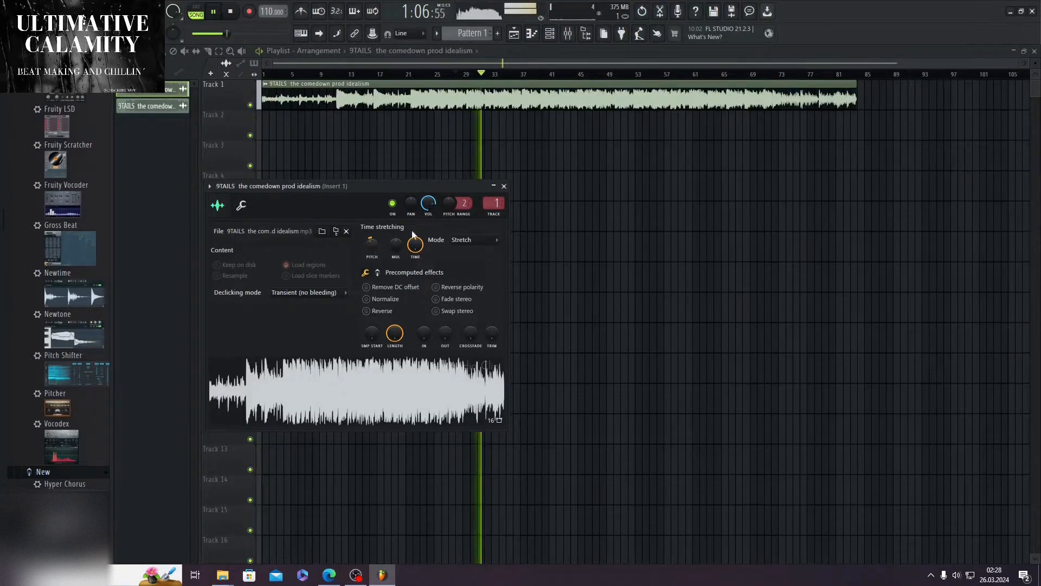
pyautogui.click(504, 186)
pyautogui.press('space')
pyautogui.click(327, 74)
pyautogui.click(231, 10)
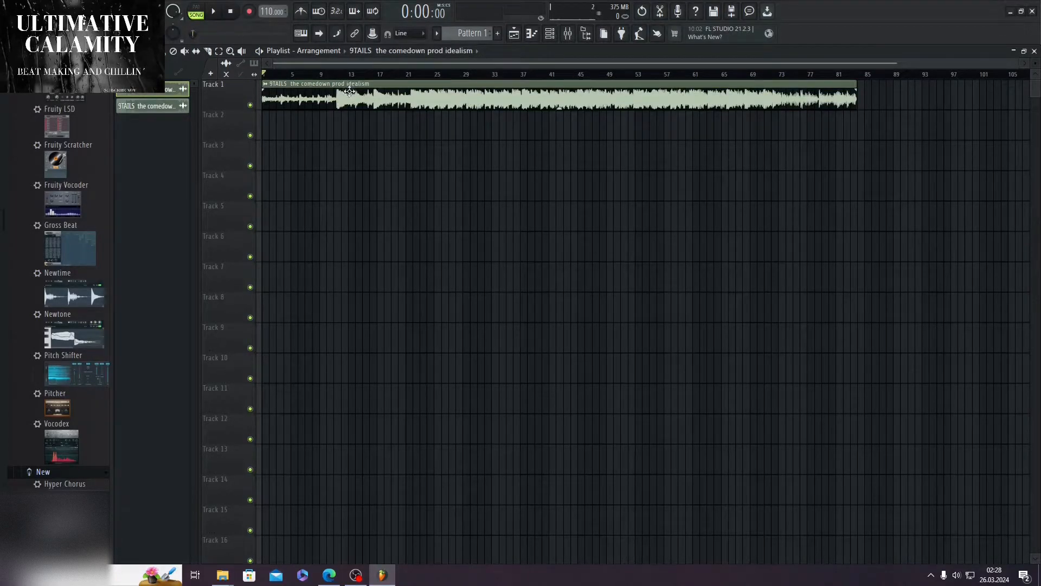
# Step: Delete the Kopie audio clip from the project's clip list
pyautogui.rightClick(158, 108)
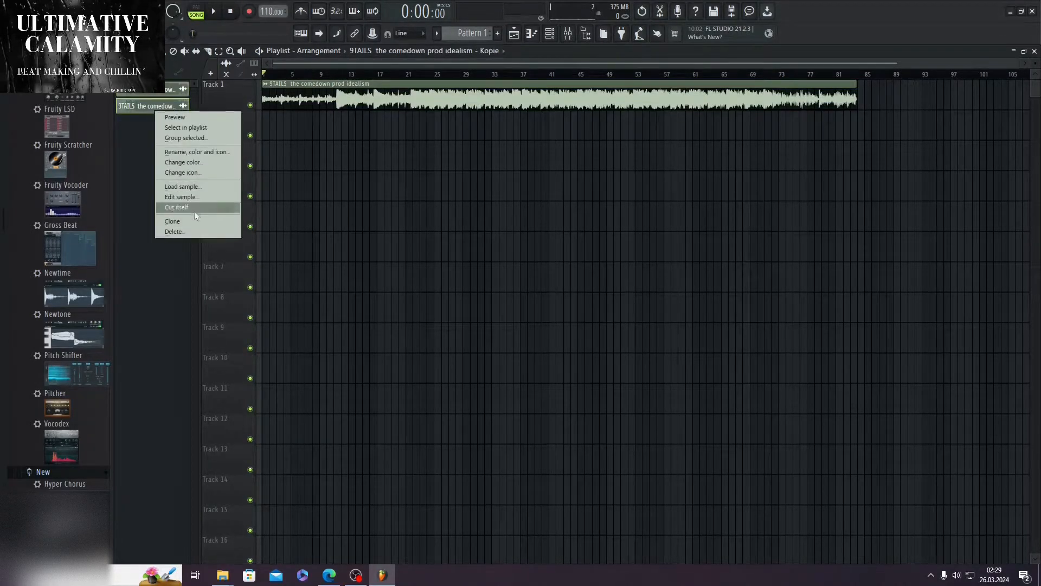
pyautogui.click(190, 231)
# Step: Check the song clip's mixer track assignment in its channel settings against the mixer
pyautogui.press('F9')
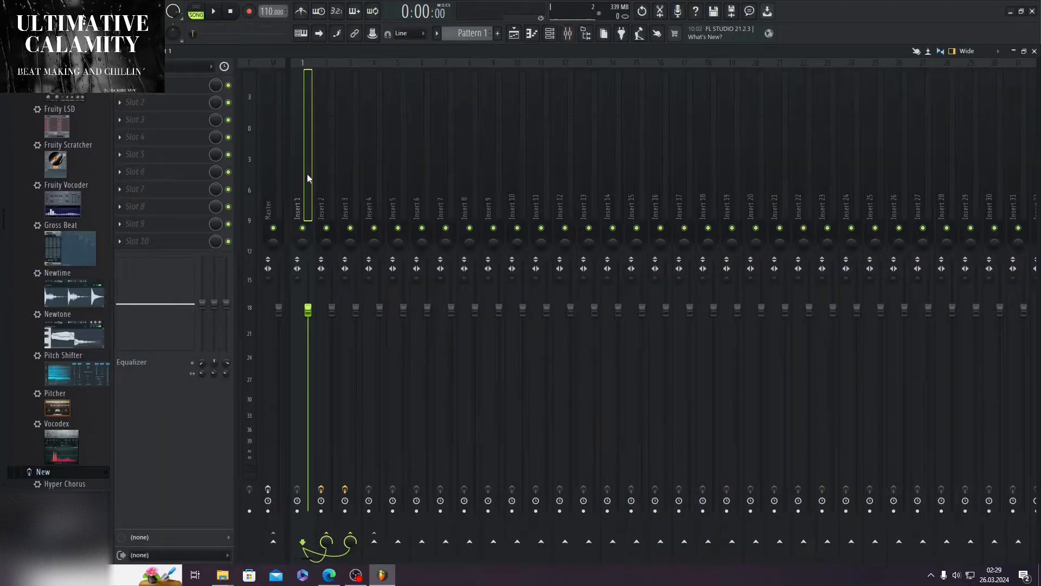
pyautogui.click(1034, 51)
pyautogui.doubleClick(399, 94)
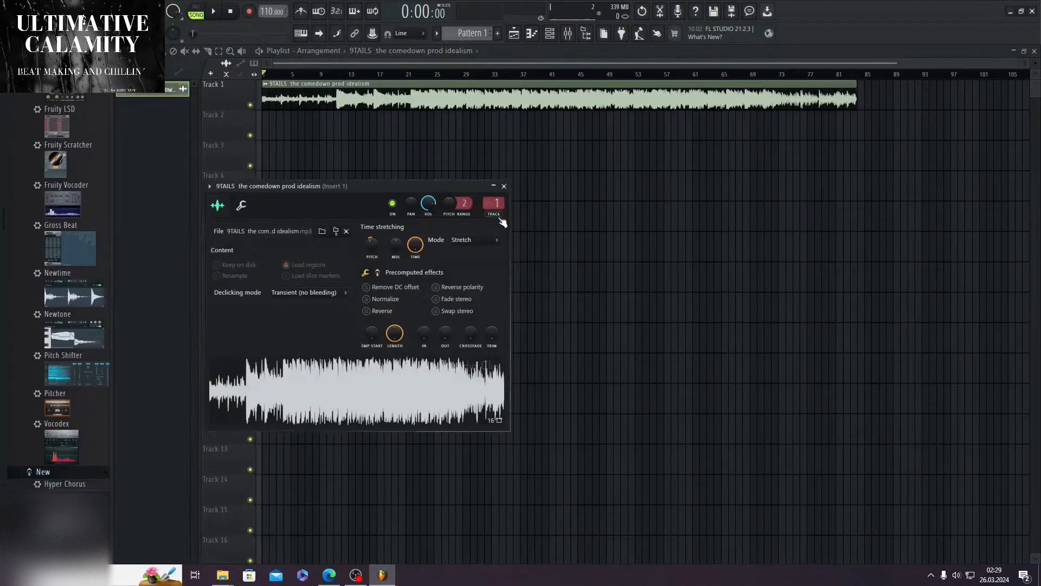
pyautogui.click(504, 186)
# Step: Open the mixer and inspect the Frequency Splitter on Insert 2 and the effects on Insert 3
pyautogui.click(568, 33)
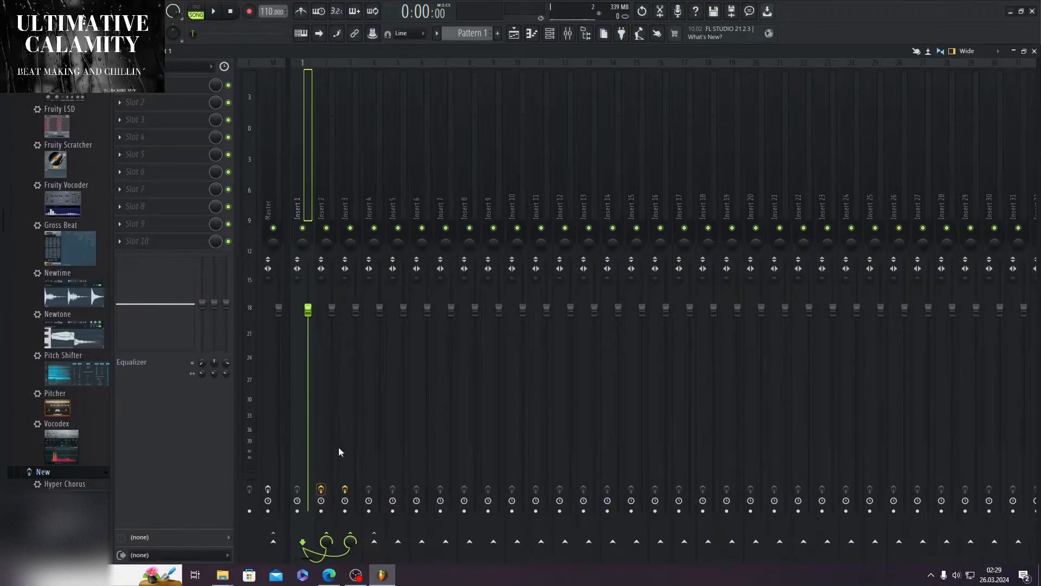
pyautogui.click(327, 187)
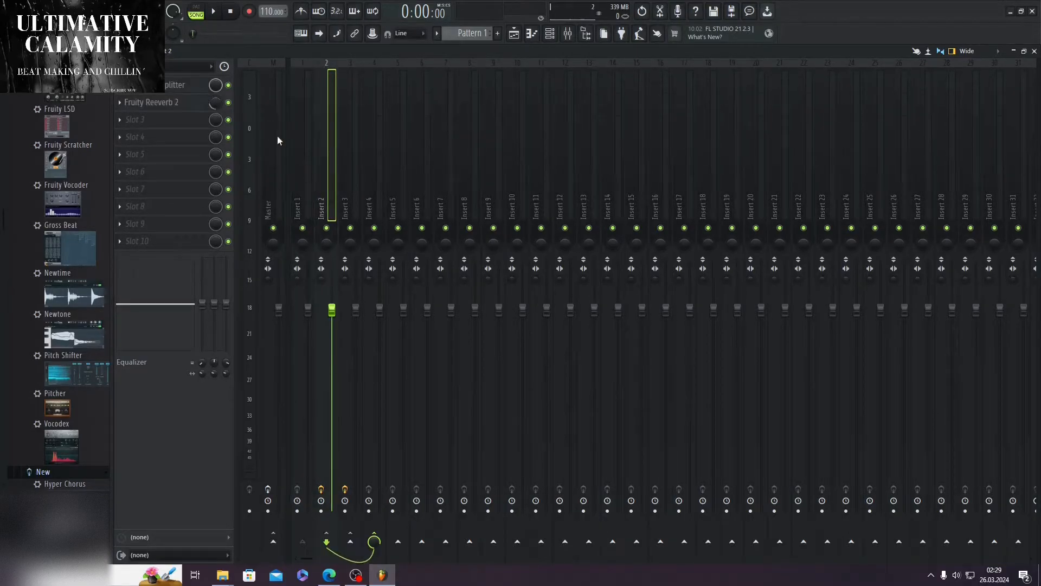
pyautogui.click(176, 84)
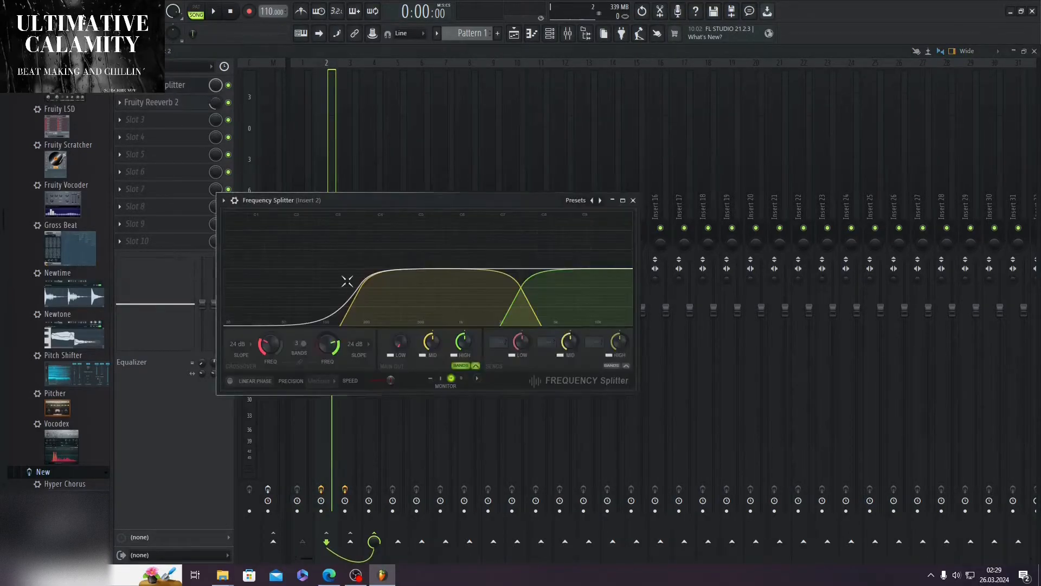
pyautogui.click(633, 200)
pyautogui.click(354, 163)
pyautogui.click(531, 104)
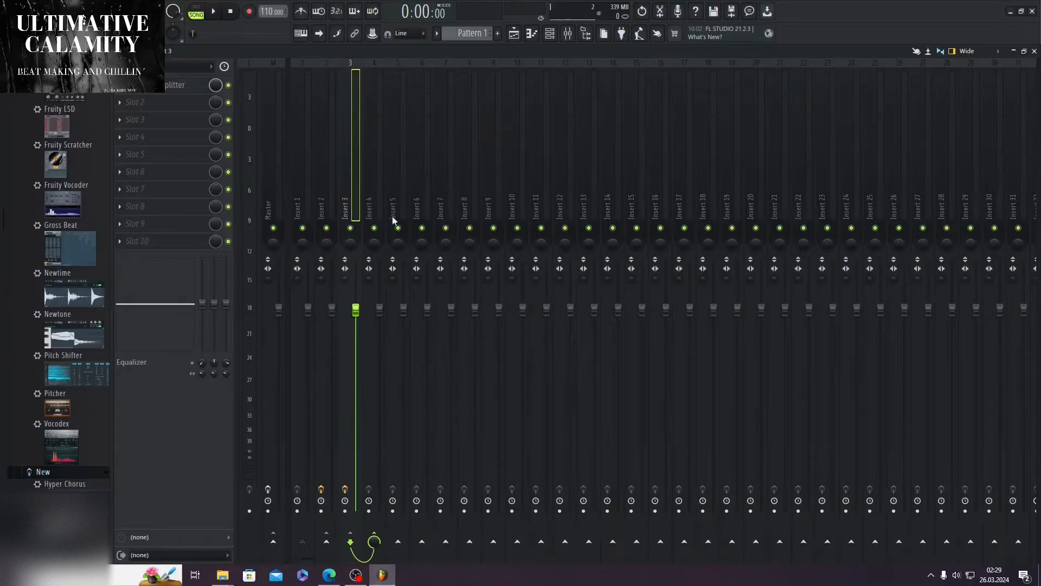
# Step: Compare the Frequency Splitter band settings on Insert 2 with those on Insert 3
pyautogui.click(321, 191)
pyautogui.click(168, 90)
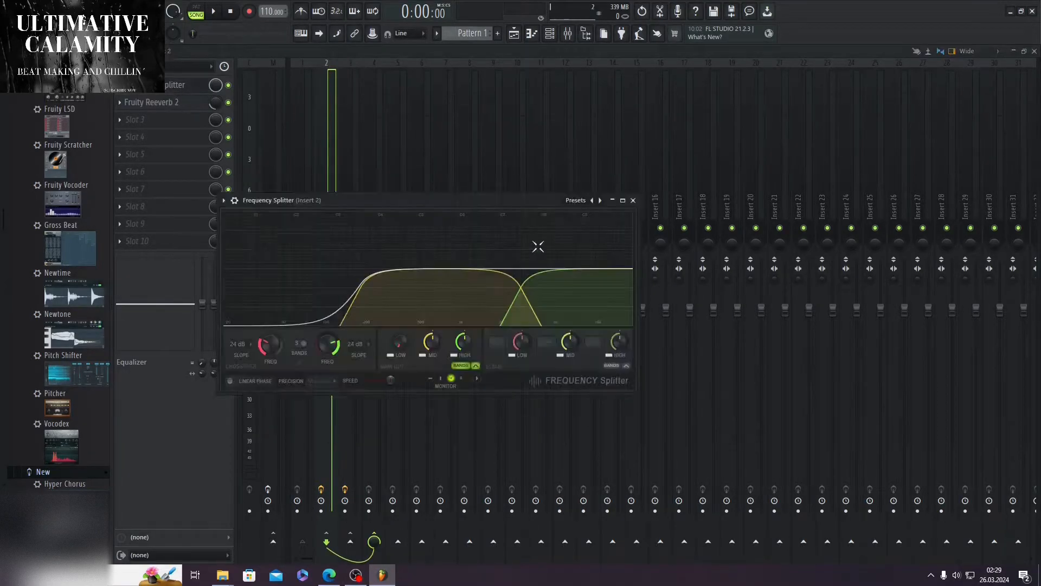
pyautogui.click(634, 203)
pyautogui.click(347, 129)
pyautogui.click(187, 86)
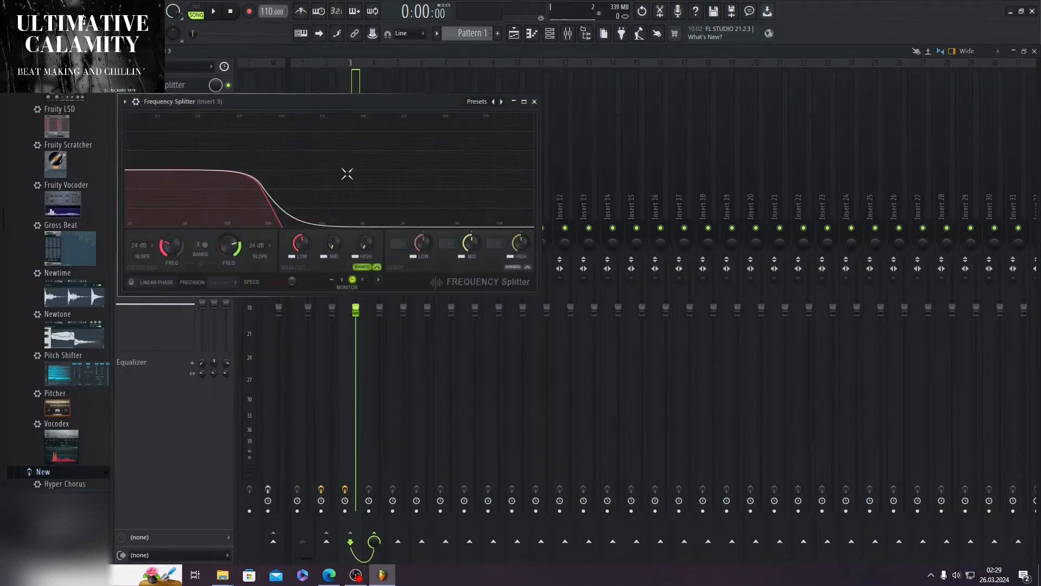
pyautogui.click(525, 102)
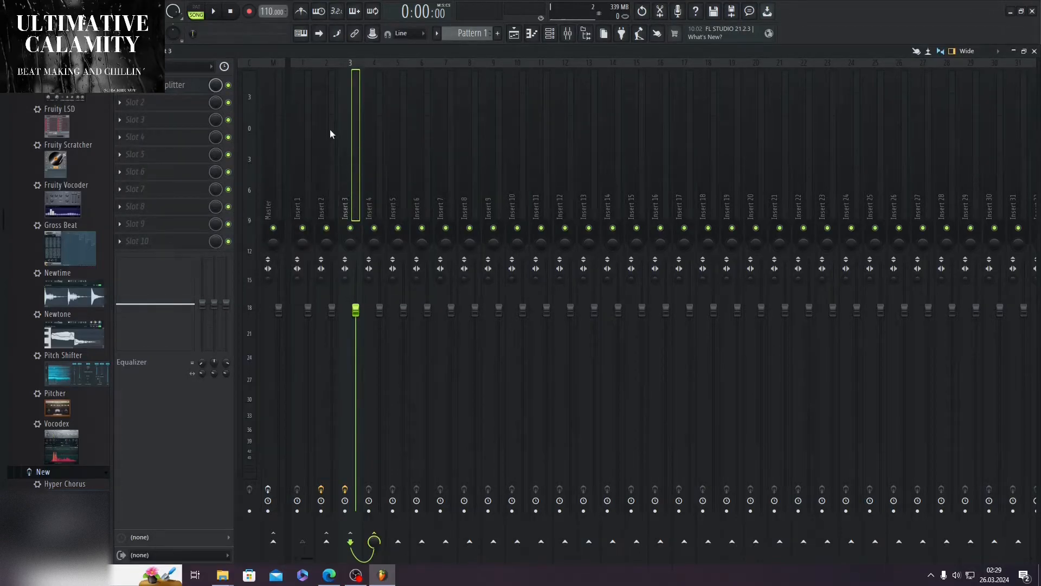
# Step: Examine the Fruity Reeverb 2 settings on Insert 2
pyautogui.click(330, 177)
pyautogui.click(163, 103)
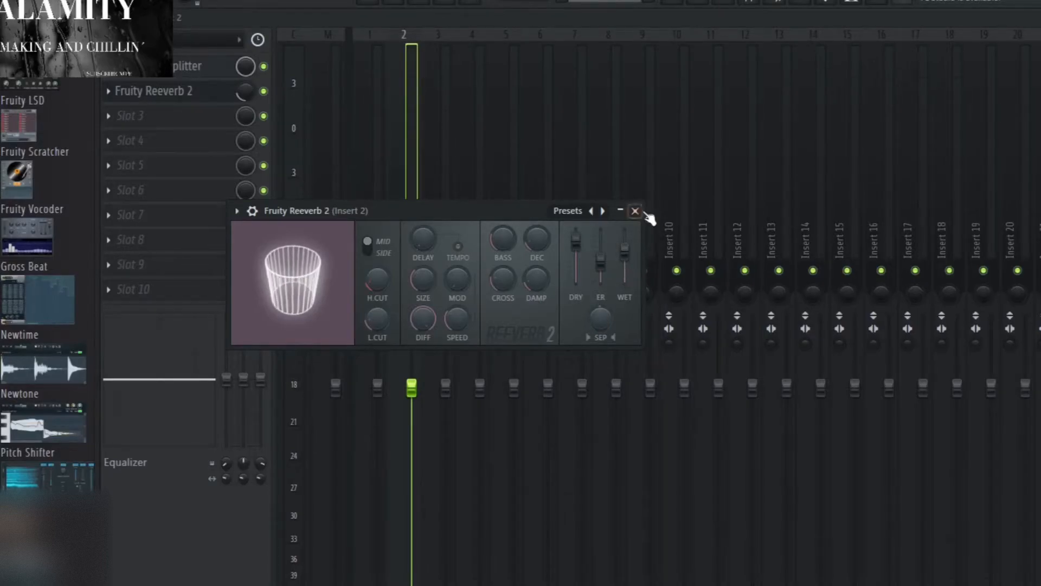
pyautogui.click(637, 213)
# Step: Review the effects and routing of Inserts 2, 3 and 4 and the Master track in the mixer
pyautogui.click(435, 216)
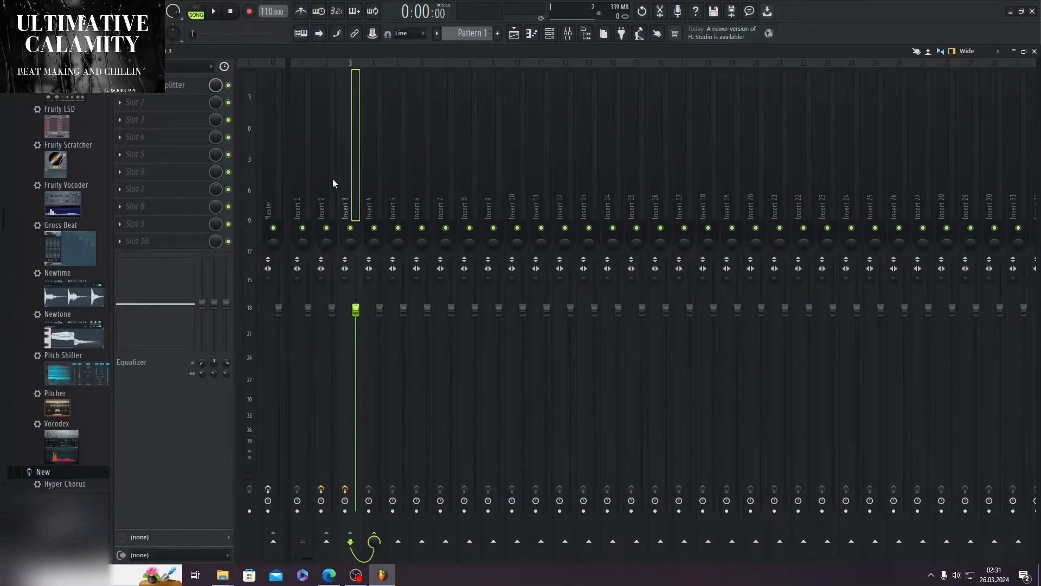
pyautogui.click(333, 183)
pyautogui.click(346, 182)
pyautogui.click(332, 198)
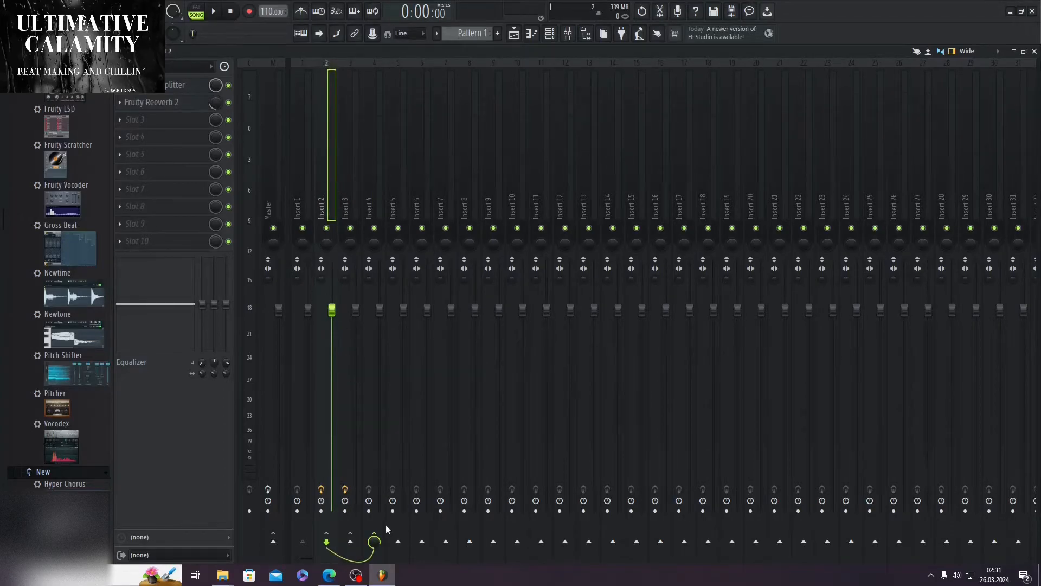
pyautogui.click(375, 198)
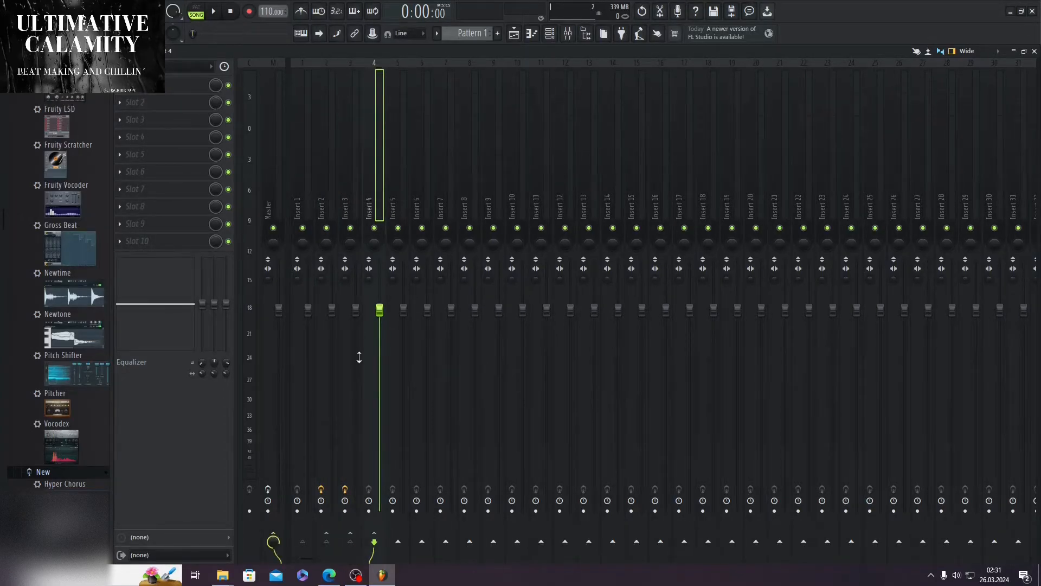
pyautogui.click(334, 184)
pyautogui.click(267, 198)
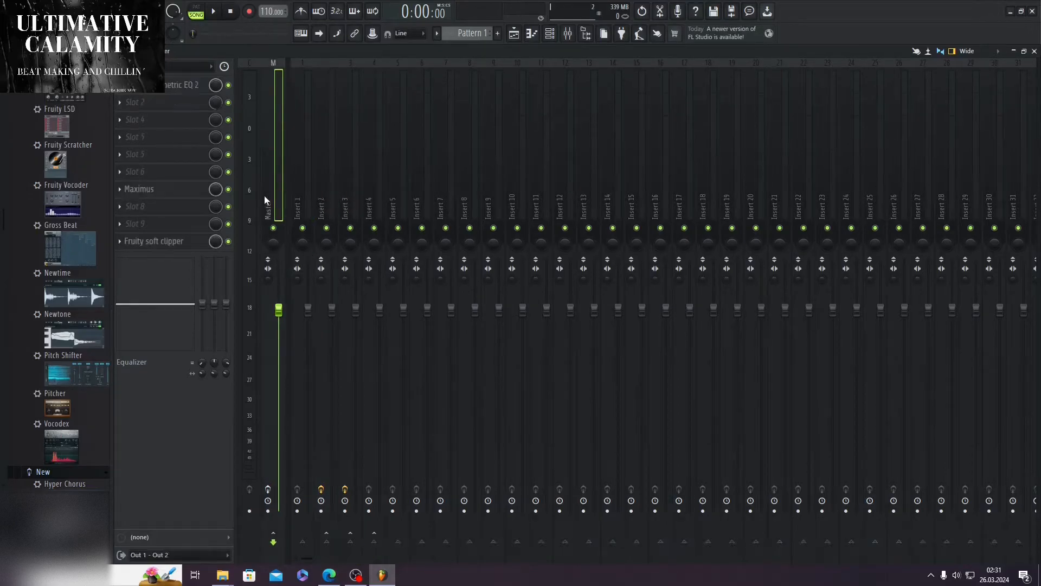
pyautogui.click(328, 179)
pyautogui.click(347, 176)
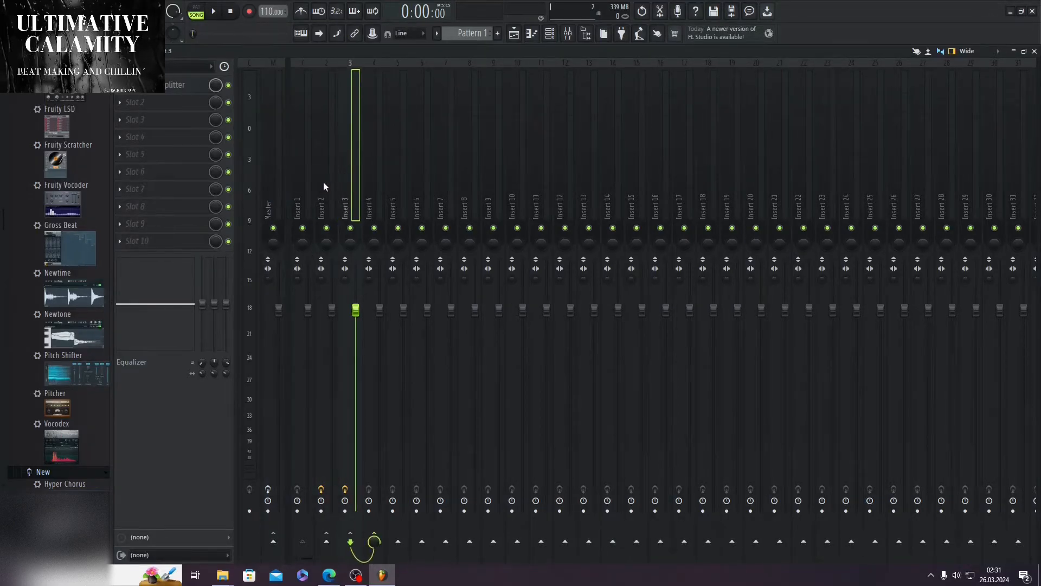
# Step: Check the routing of Inserts 2, 3 and 4 and play the song briefly to watch their mixer levels
pyautogui.click(327, 184)
pyautogui.click(350, 183)
pyautogui.click(369, 204)
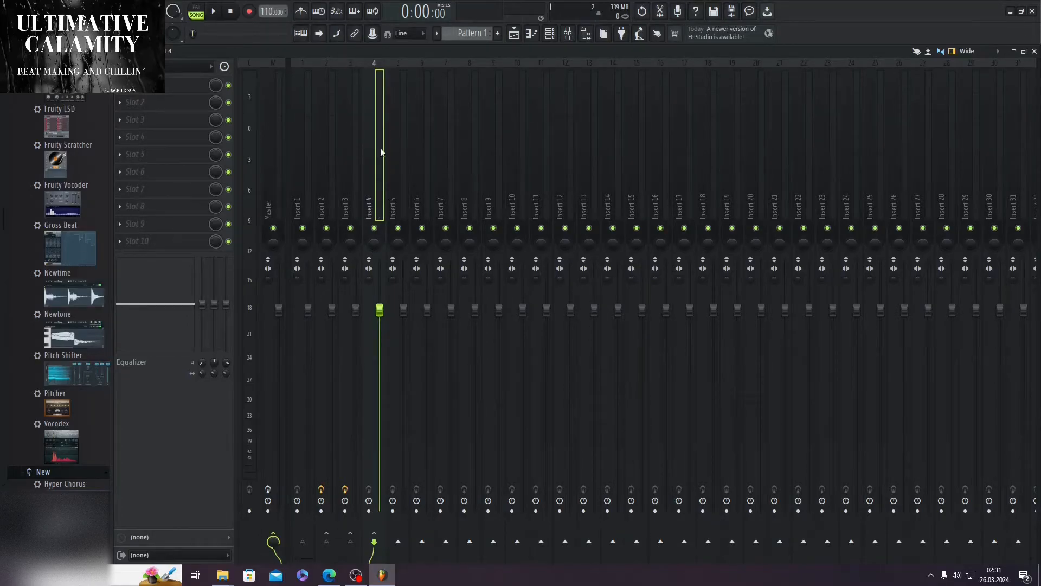
pyautogui.click(214, 12)
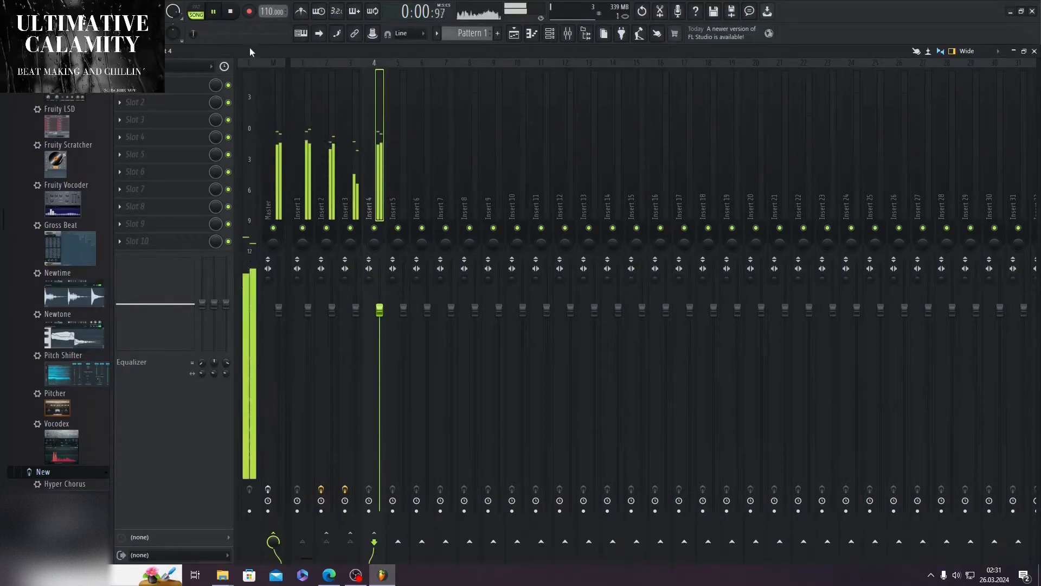
pyautogui.click(231, 12)
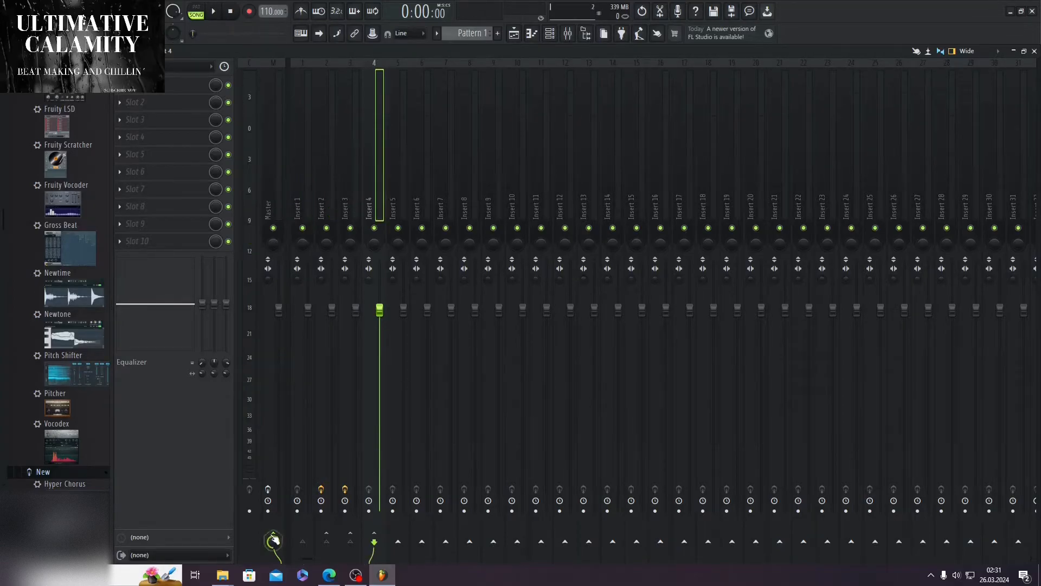
# Step: Inspect how Inserts 2 and 3 route into Insert 4 instead of going directly to the Master track
pyautogui.click(324, 185)
pyautogui.keyDown('ctrl'); pyautogui.click(354, 179); pyautogui.keyUp('ctrl')
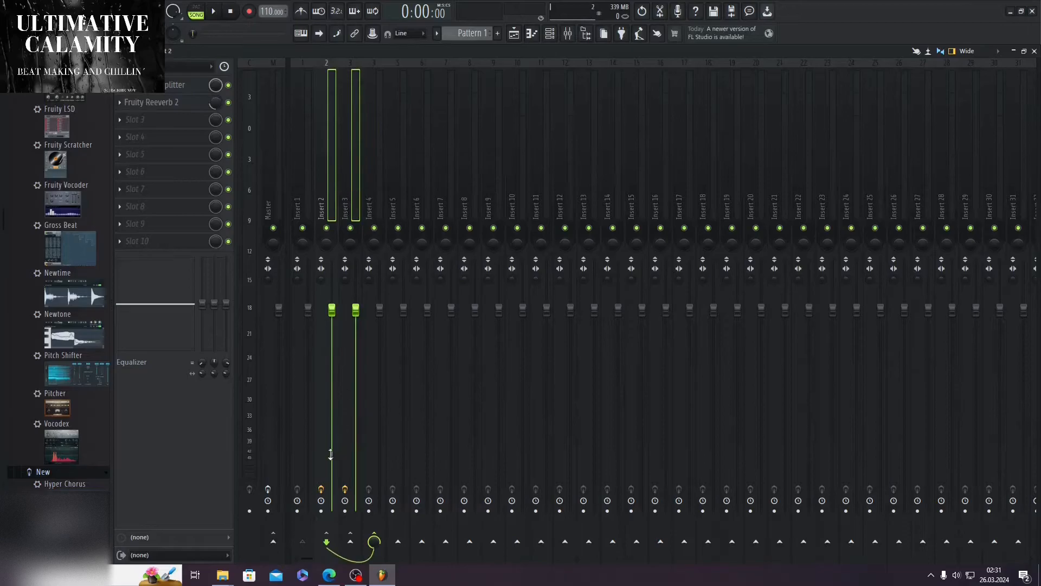
pyautogui.rightClick(274, 541)
pyautogui.click(304, 526)
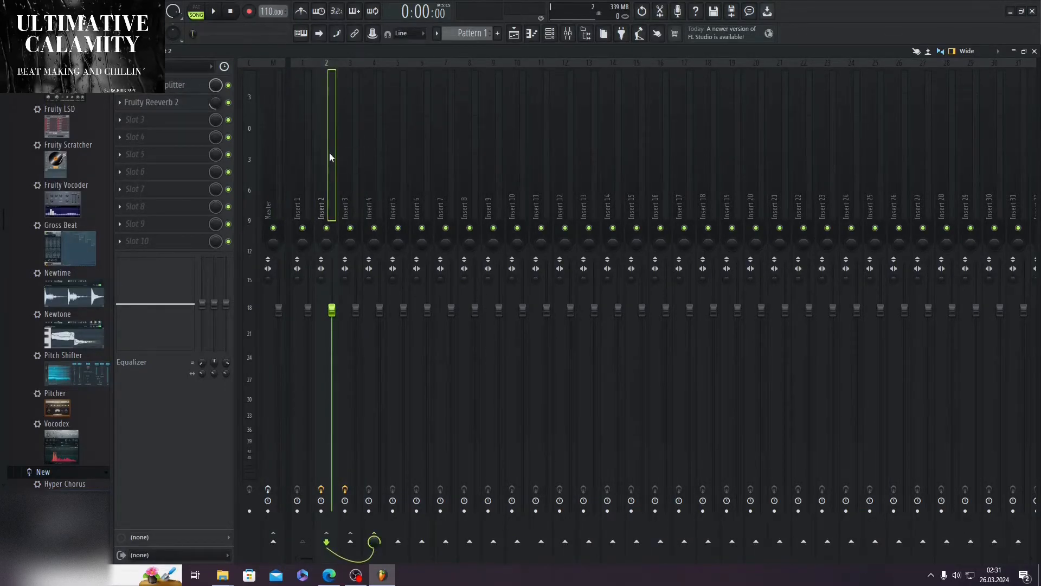
pyautogui.click(360, 162)
pyautogui.click(372, 140)
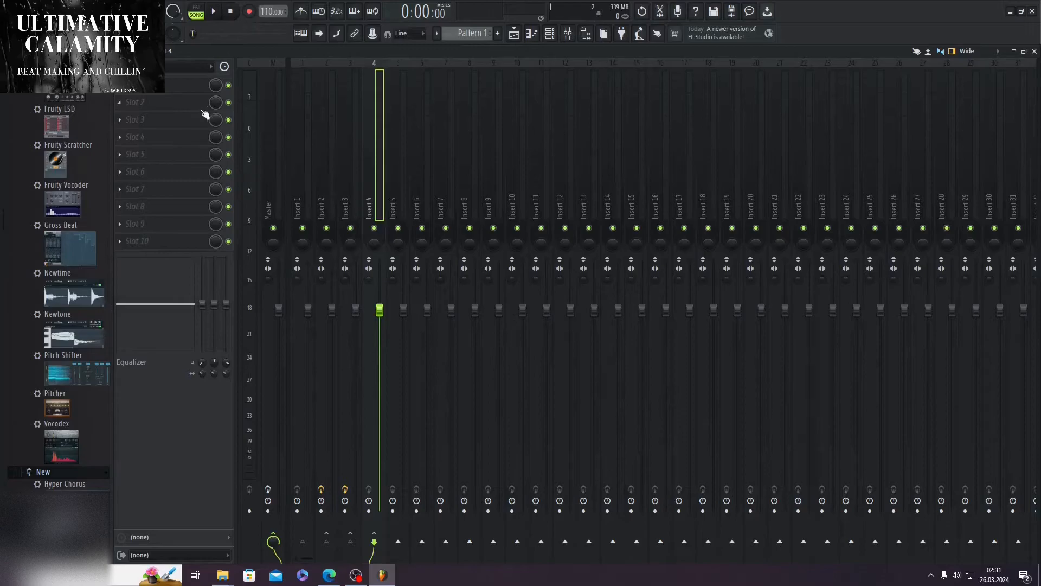
# Step: Review the Fruity parametric EQ 2 and Maximus effects on the Master track
pyautogui.click(268, 160)
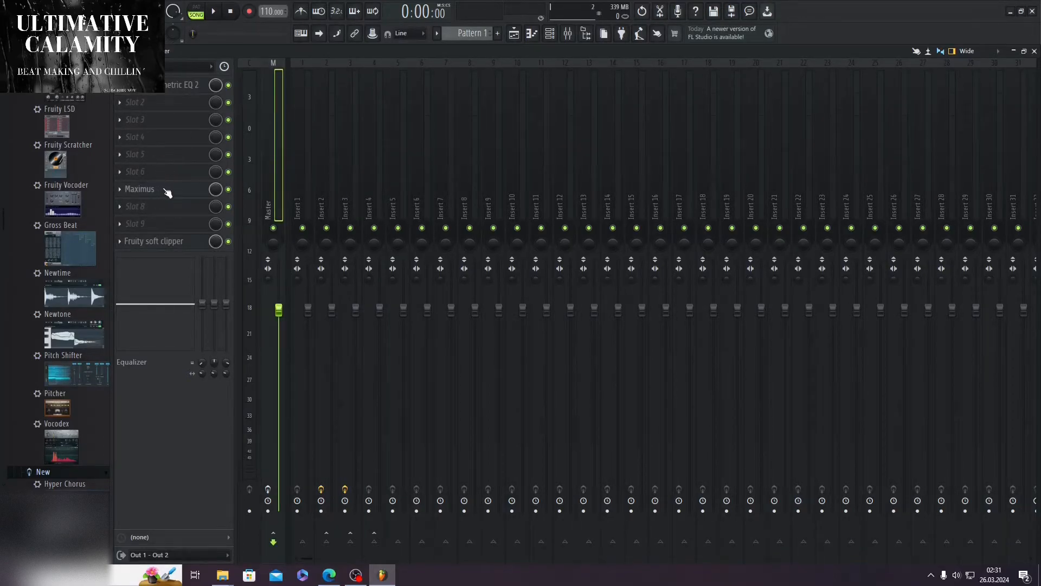
pyautogui.click(182, 85)
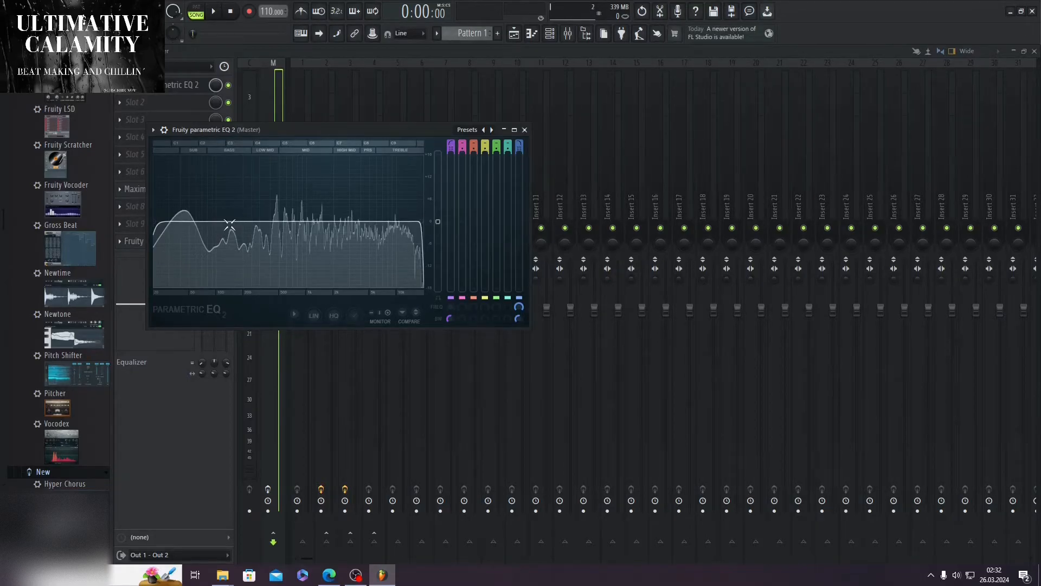
pyautogui.press('Escape')
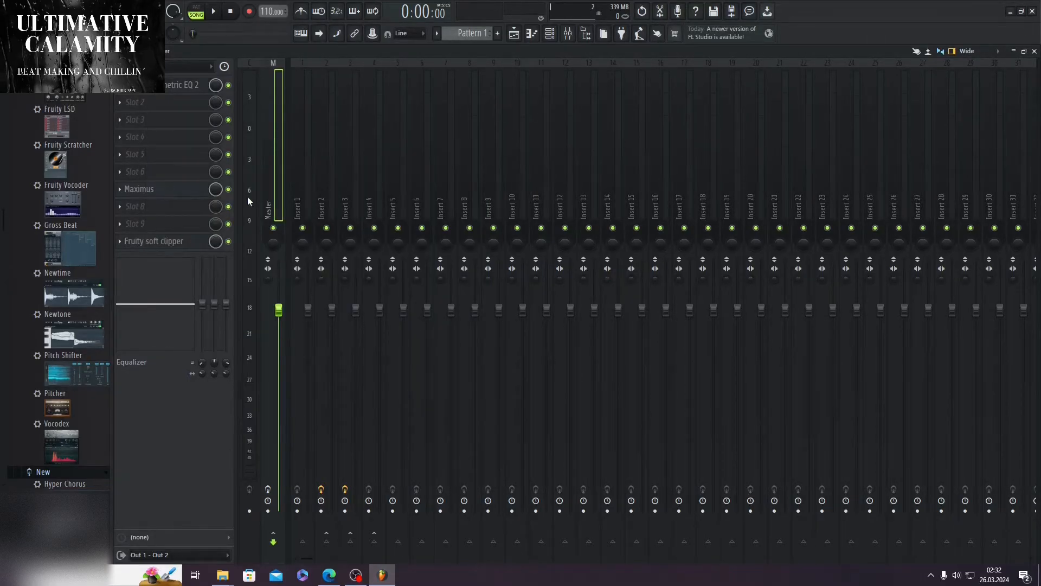
pyautogui.click(179, 194)
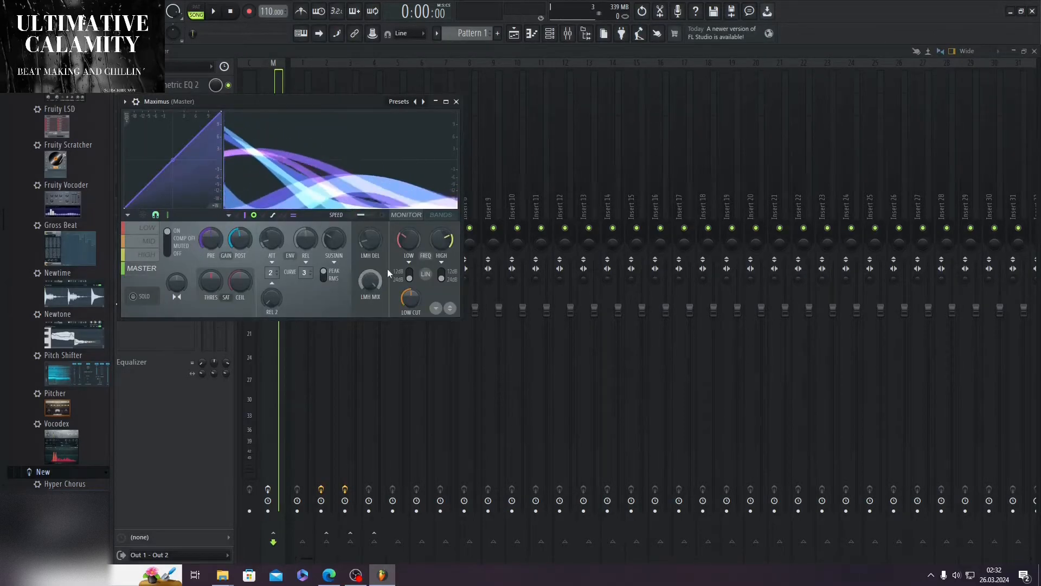
# Step: Bypass the effects on Inserts 2 and 3 and play the dry song in the playlist from about 0:24
pyautogui.click(324, 186)
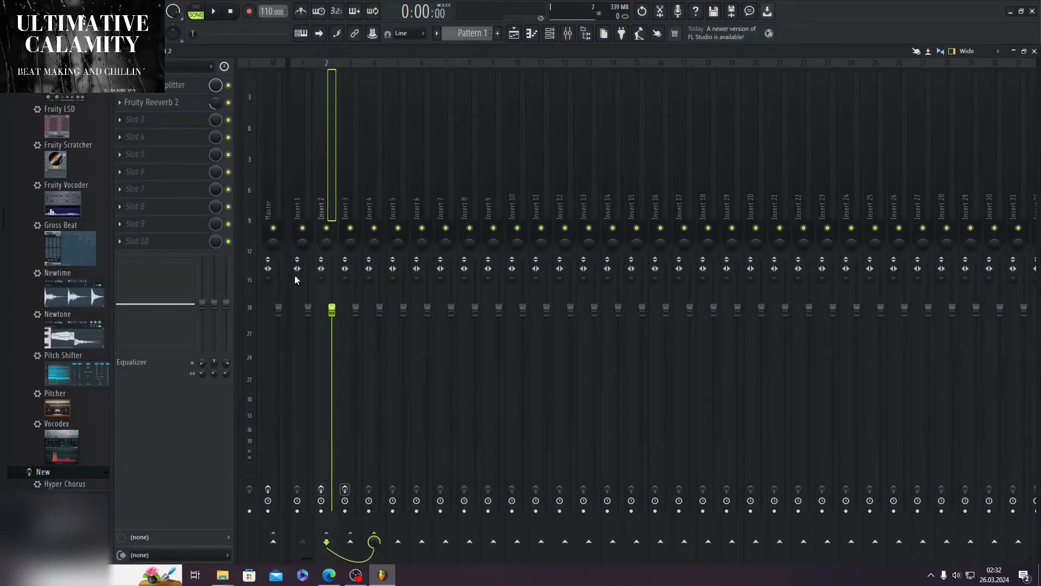
pyautogui.click(1034, 51)
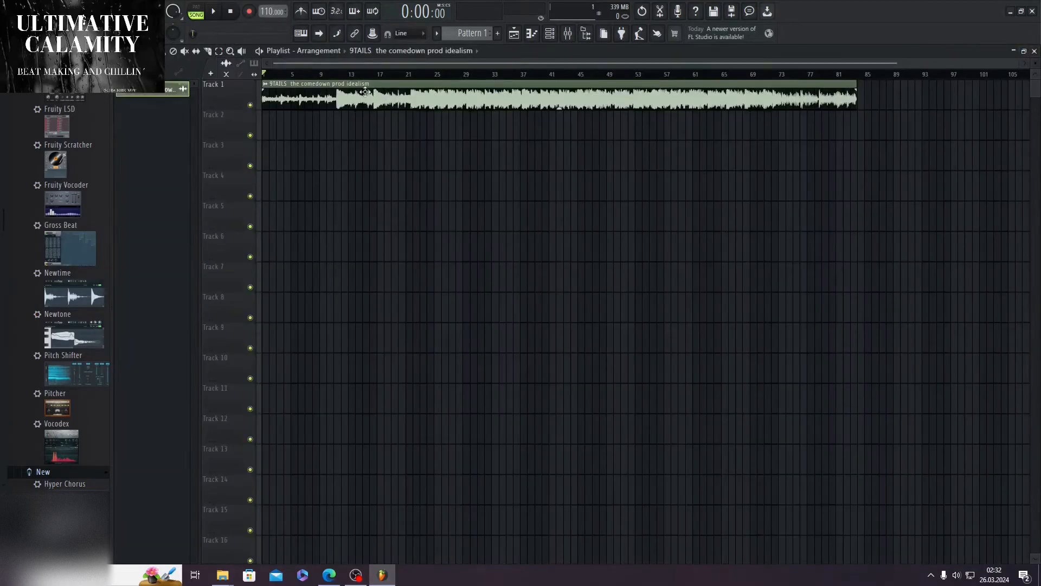
pyautogui.doubleClick(330, 88)
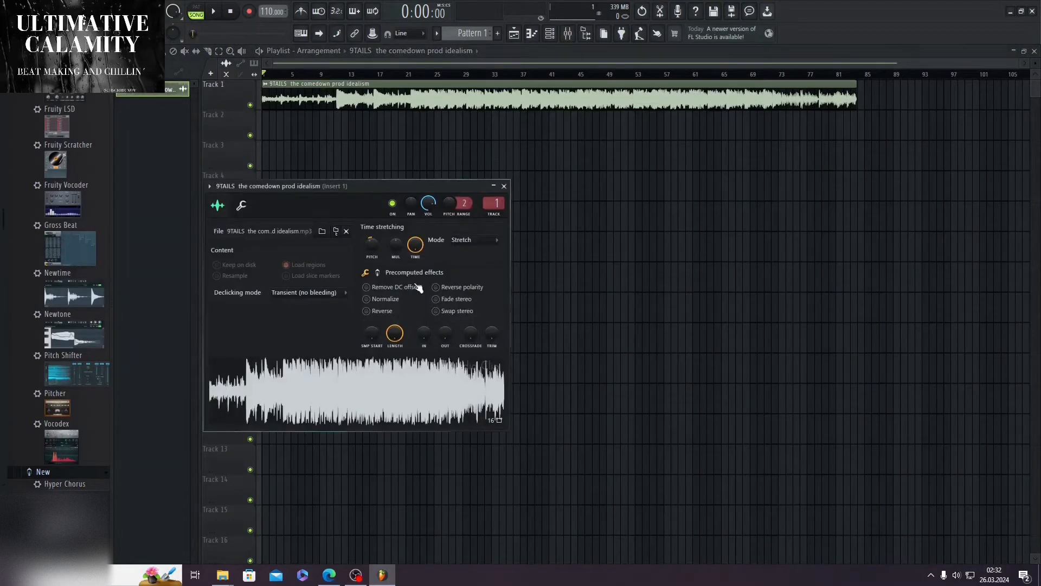
pyautogui.click(505, 186)
pyautogui.press('space')
pyautogui.click(345, 75)
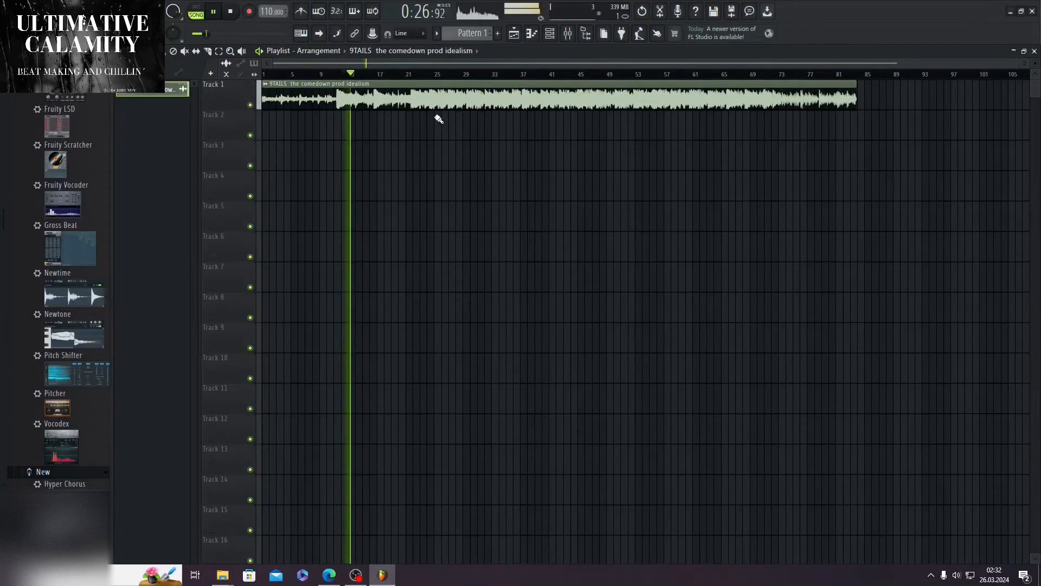
pyautogui.click(230, 12)
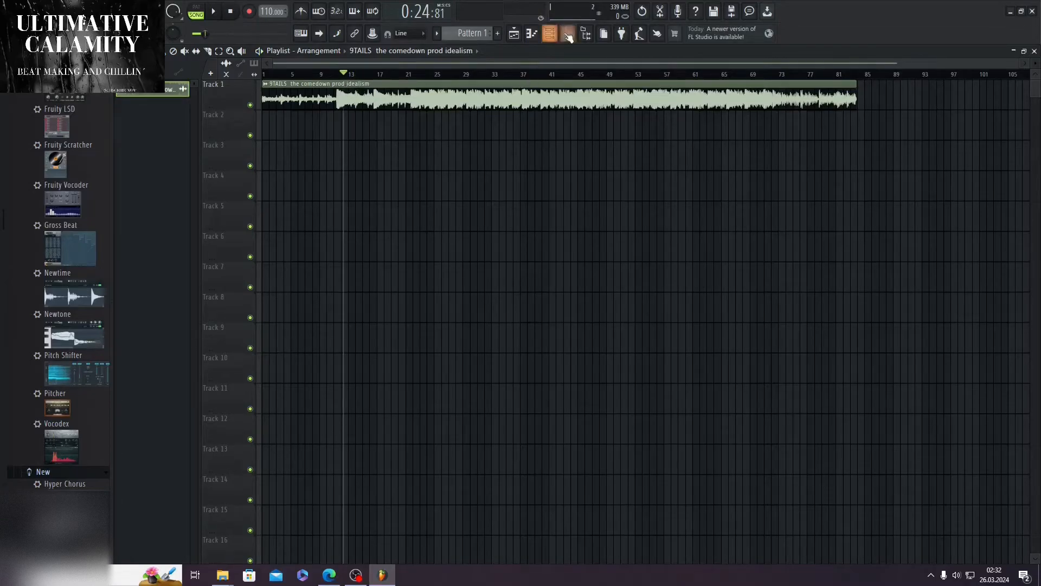
# Step: Re-enable the effects on Inserts 2 and 3 in the mixer and play the same passage with reverb
pyautogui.click(568, 34)
pyautogui.click(321, 489)
pyautogui.click(345, 489)
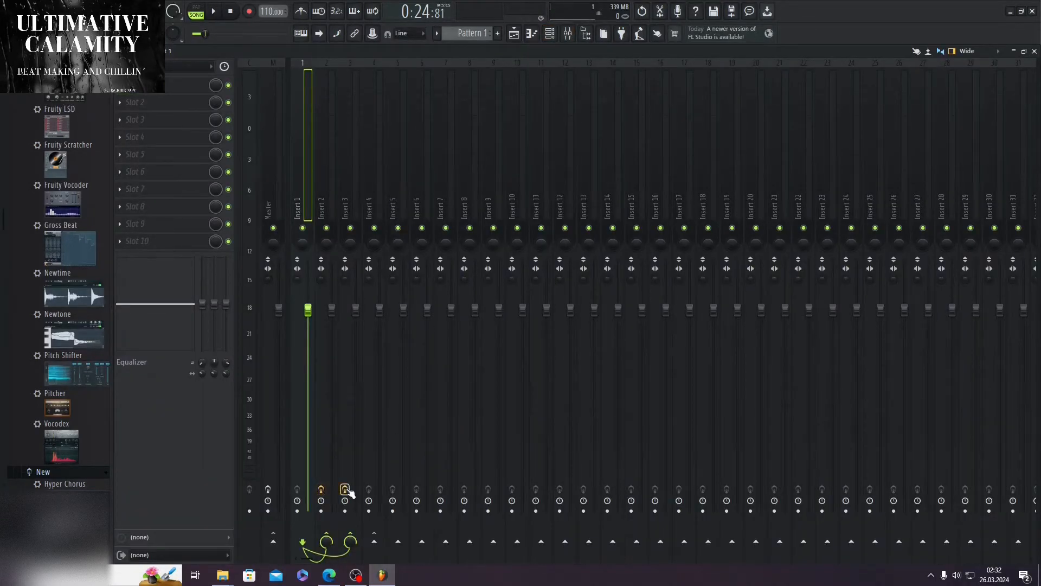
pyautogui.click(219, 14)
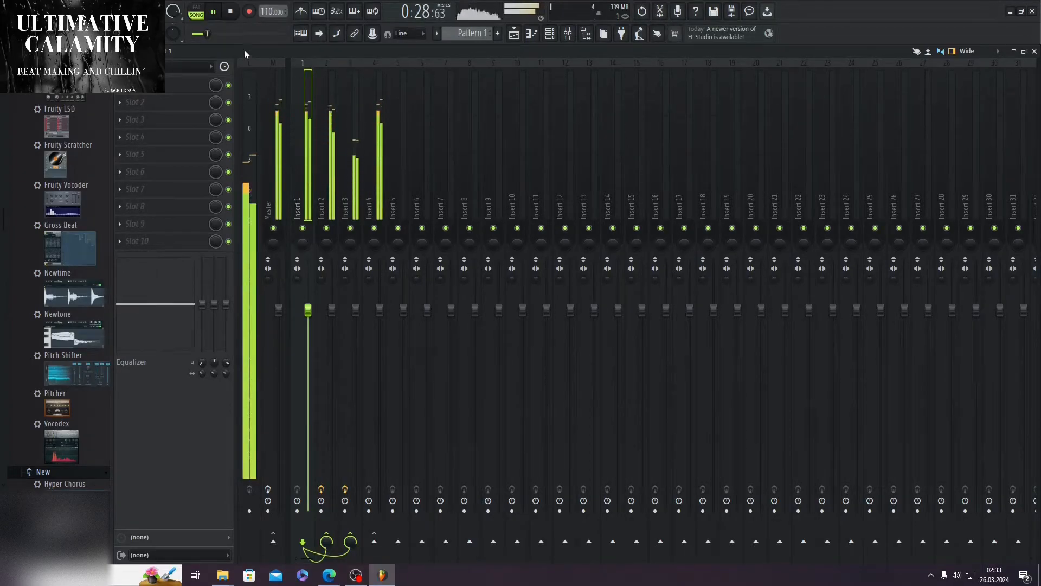
pyautogui.press('space')
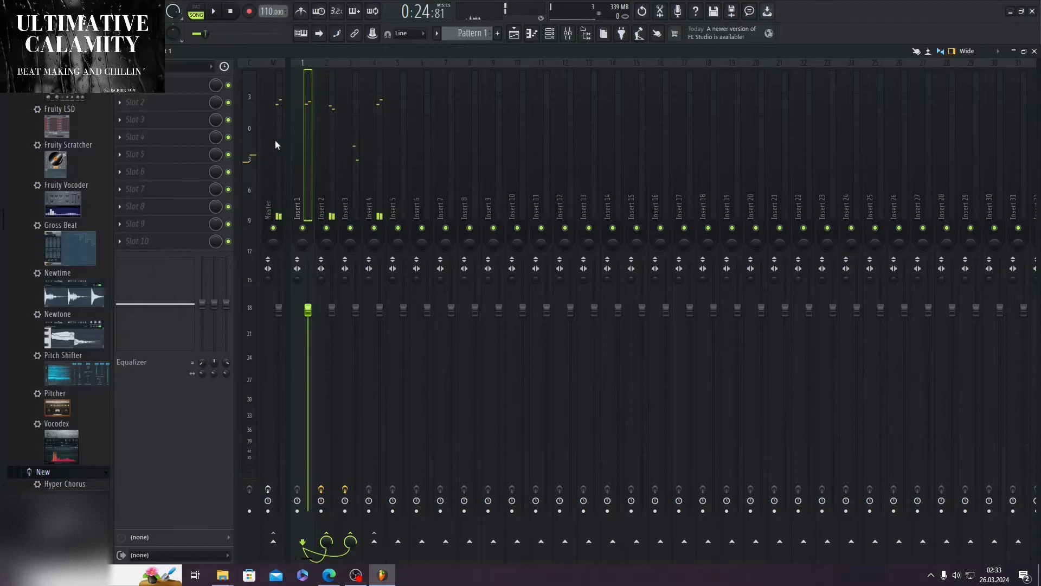
# Step: Check the Fruity parametric EQ 2 on the Master track and enable the Master's effects
pyautogui.click(276, 143)
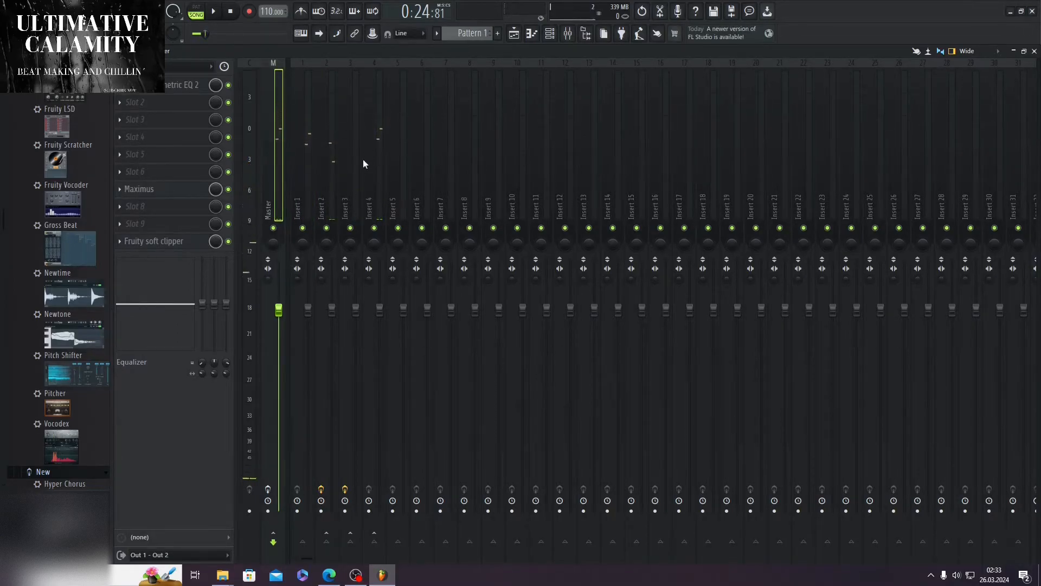
pyautogui.click(182, 86)
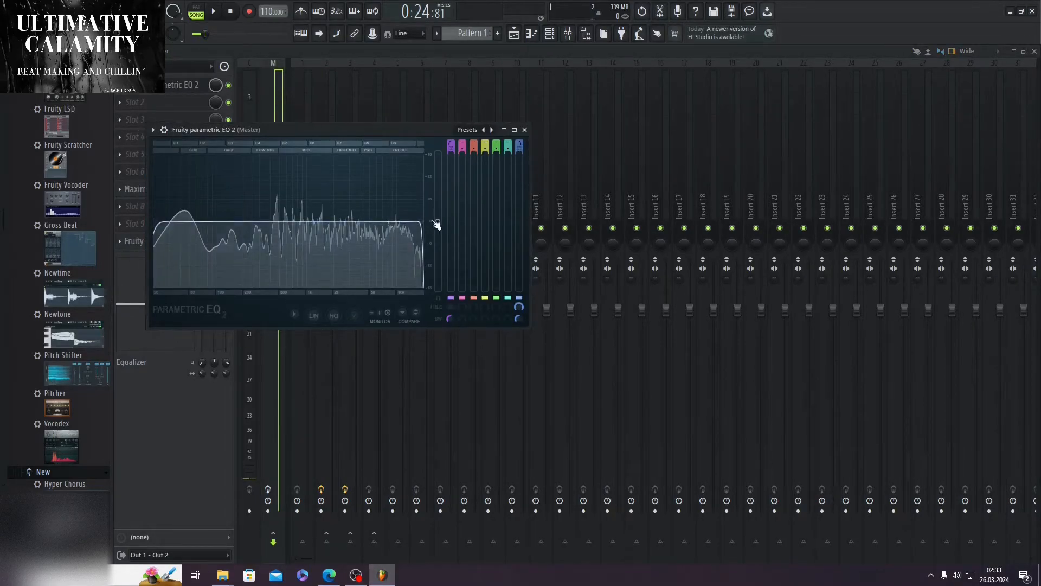
pyautogui.click(524, 130)
pyautogui.click(268, 489)
# Step: Look through the LOW, MID, HIGH and MASTER bands of Maximus and the Fruity parametric EQ 2 curve on the Master
pyautogui.click(145, 188)
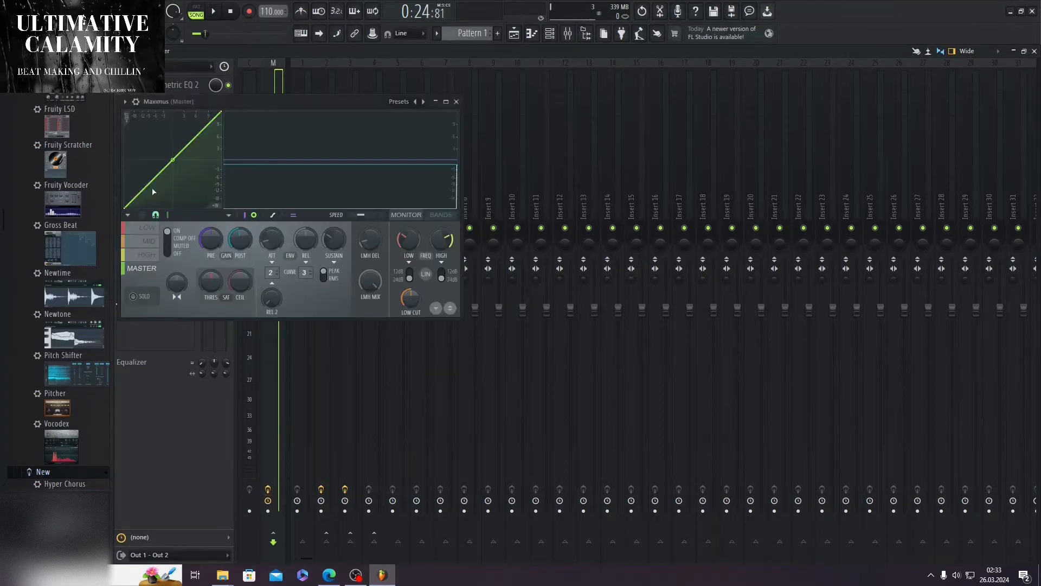
pyautogui.click(154, 230)
pyautogui.click(155, 254)
pyautogui.click(150, 243)
pyautogui.click(146, 260)
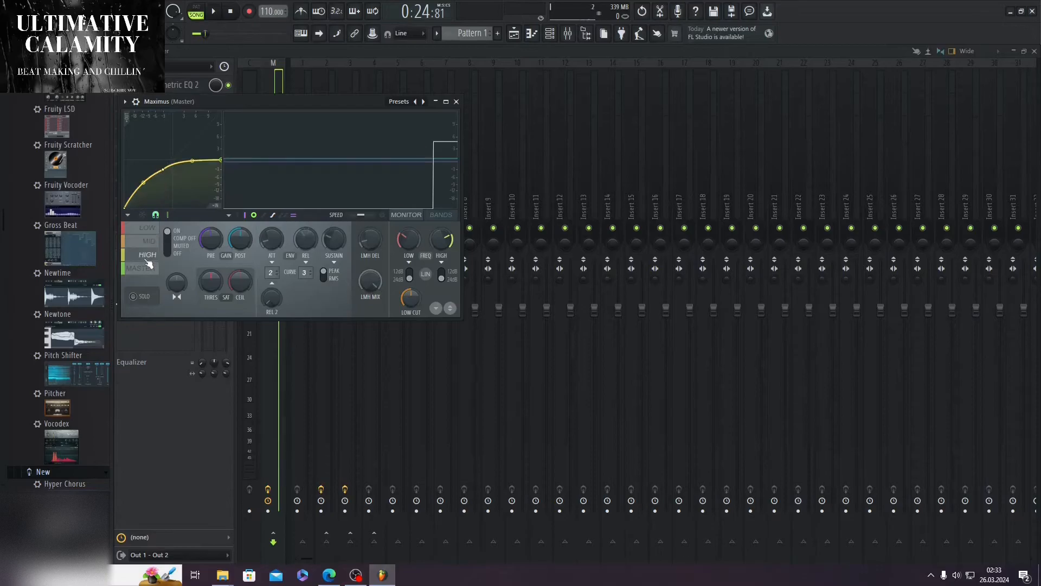
pyautogui.click(148, 265)
pyautogui.click(148, 232)
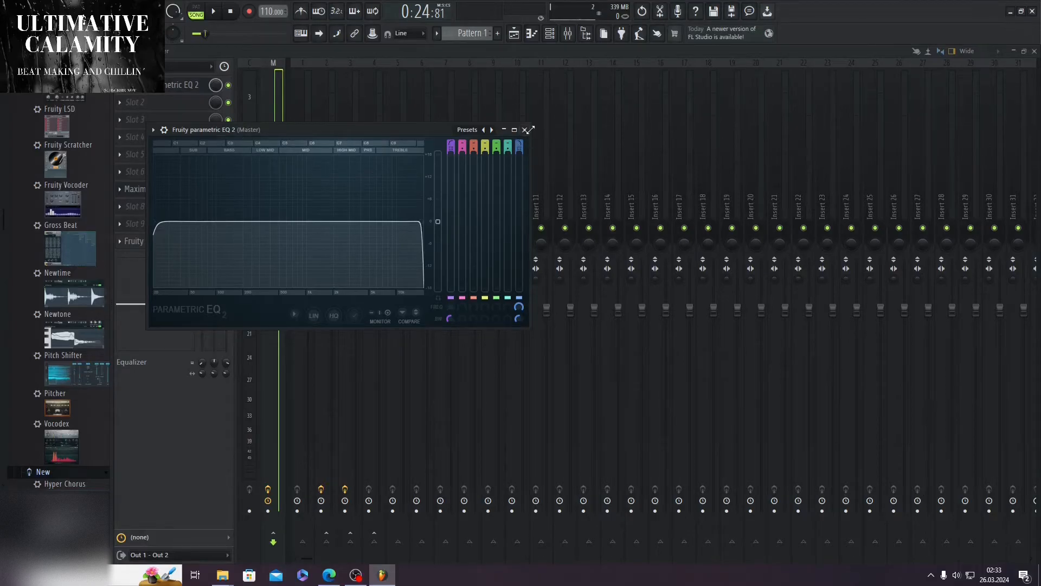
pyautogui.click(524, 129)
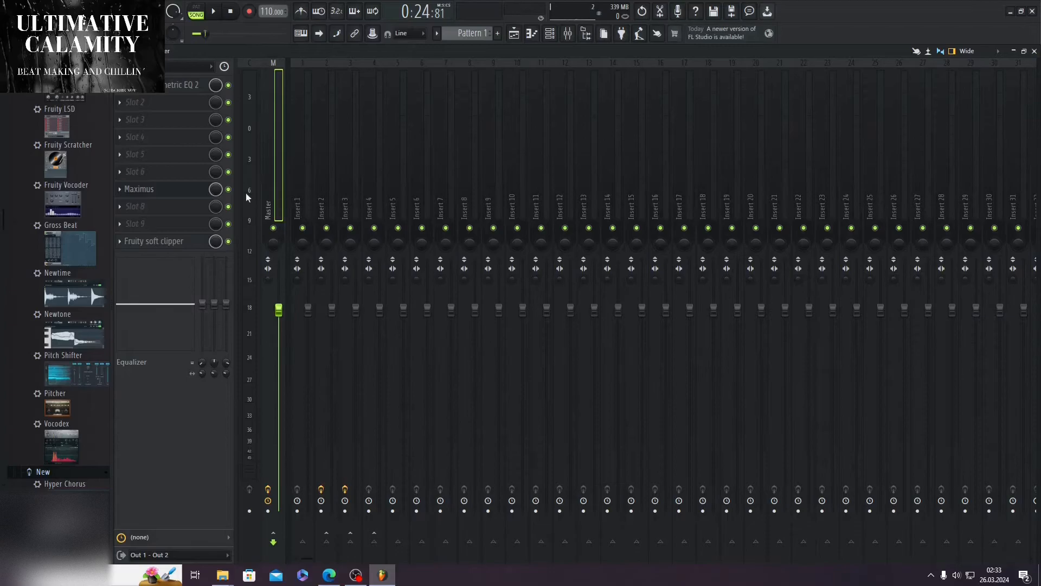
# Step: Examine the LOW band curve in Maximus and the Fruity soft clipper on the Master, and close the mixer
pyautogui.click(185, 189)
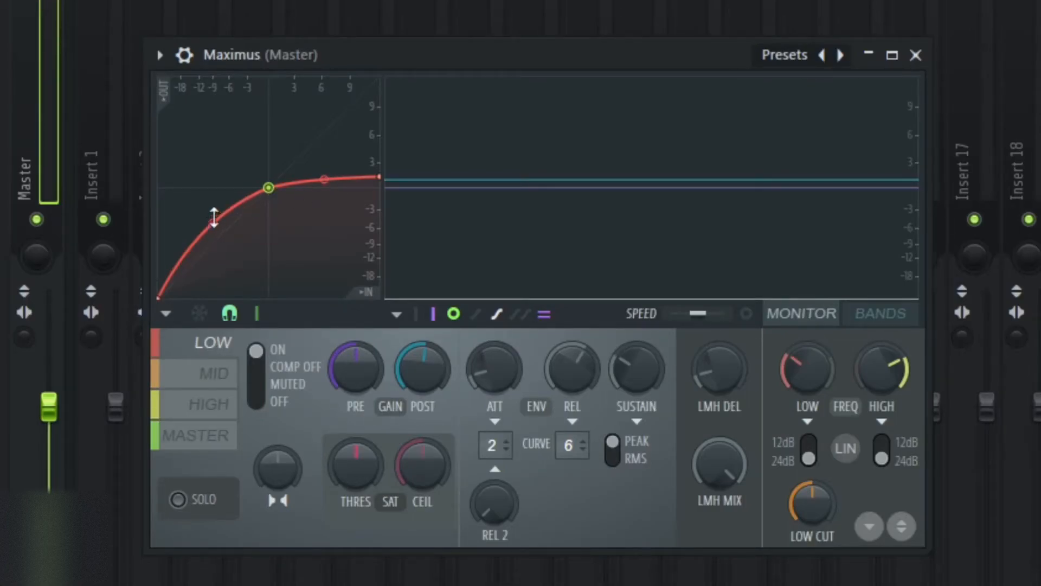
pyautogui.press('F9')
pyautogui.press('space')
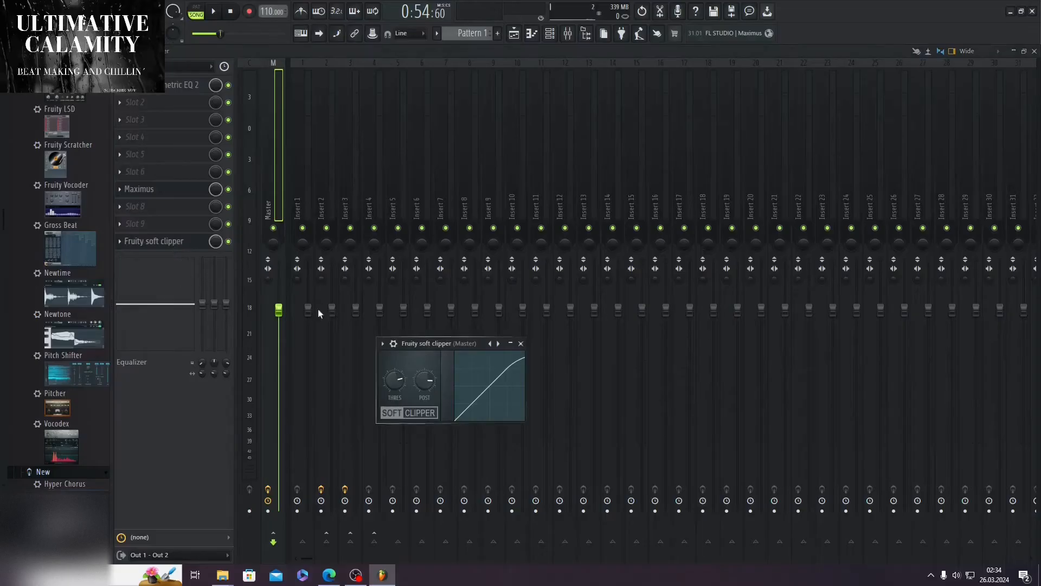
pyautogui.click(517, 342)
pyautogui.click(1034, 51)
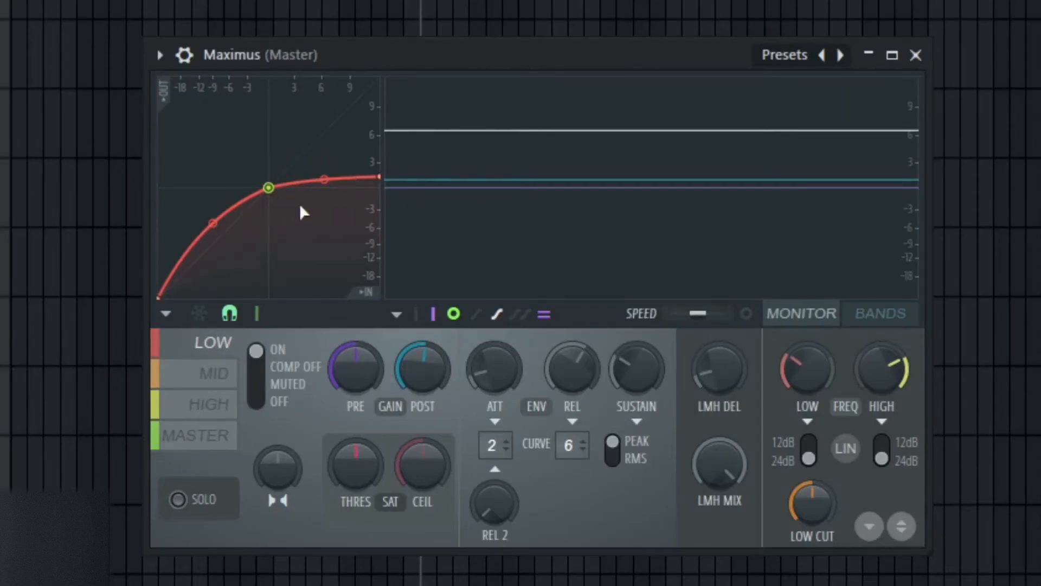
# Step: Play the song while monitoring the LOW and MID bands in Maximus
pyautogui.press('space')
pyautogui.press('space')
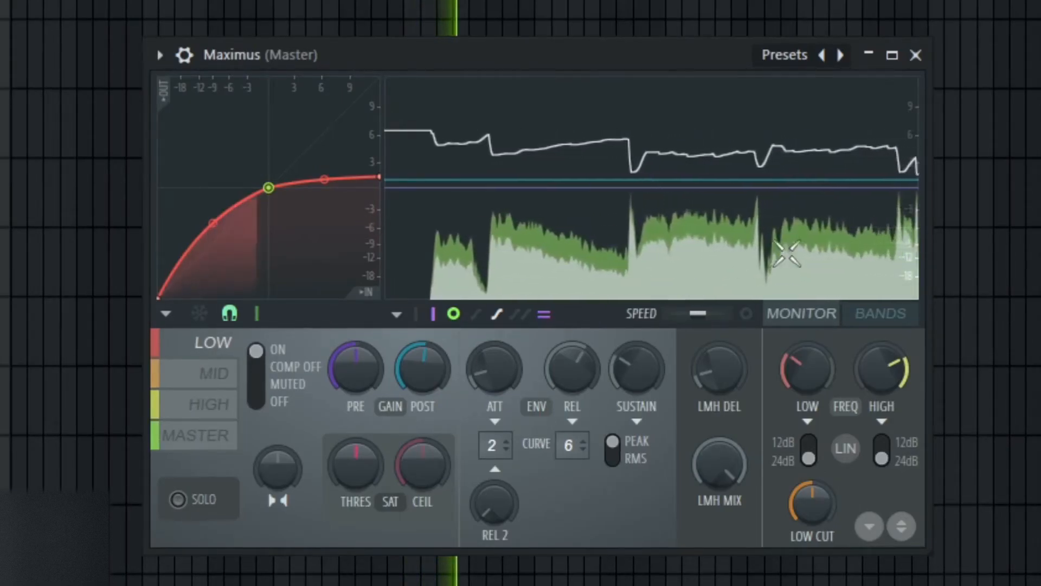
pyautogui.click(212, 373)
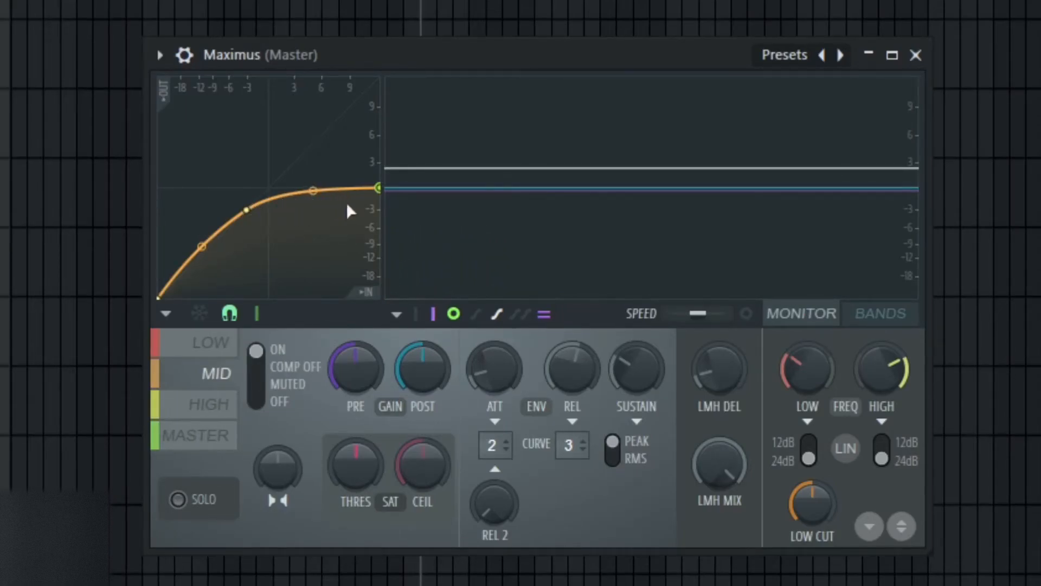
pyautogui.press('space')
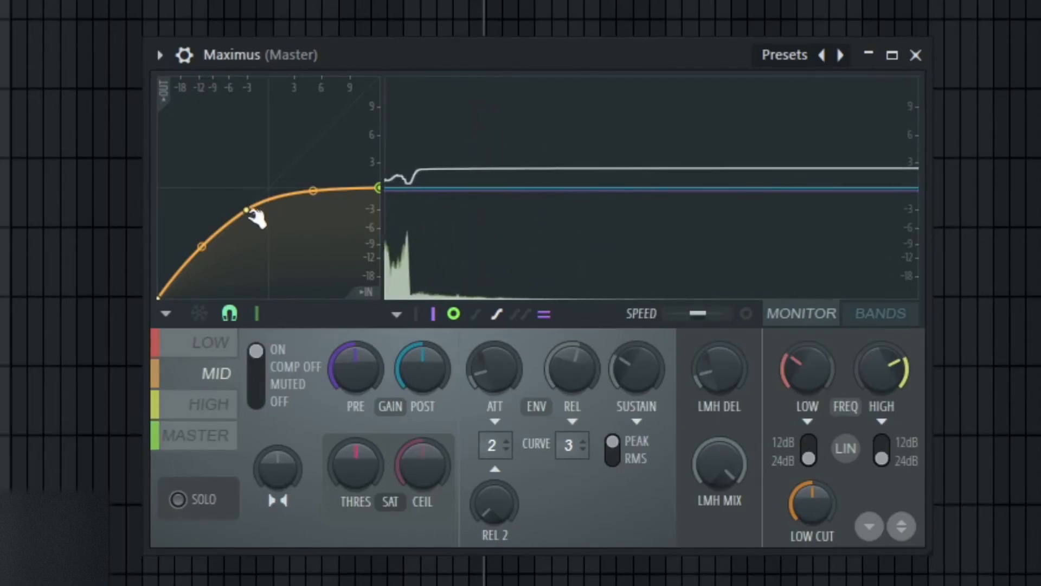
# Step: Compare the compression curves and knob settings of the HIGH, LOW and MID bands in Maximus
pyautogui.click(208, 404)
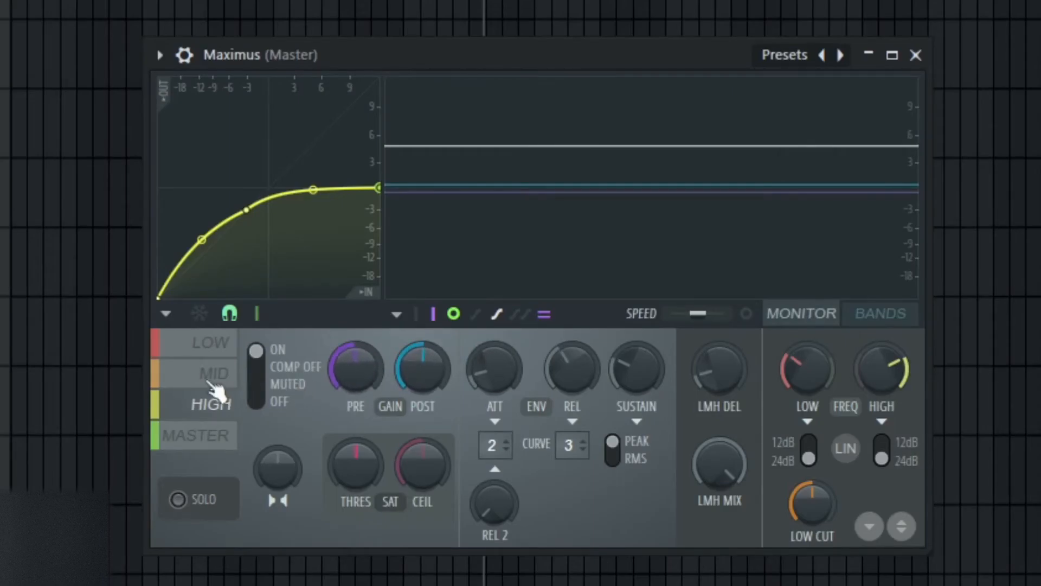
pyautogui.click(212, 342)
pyautogui.click(214, 374)
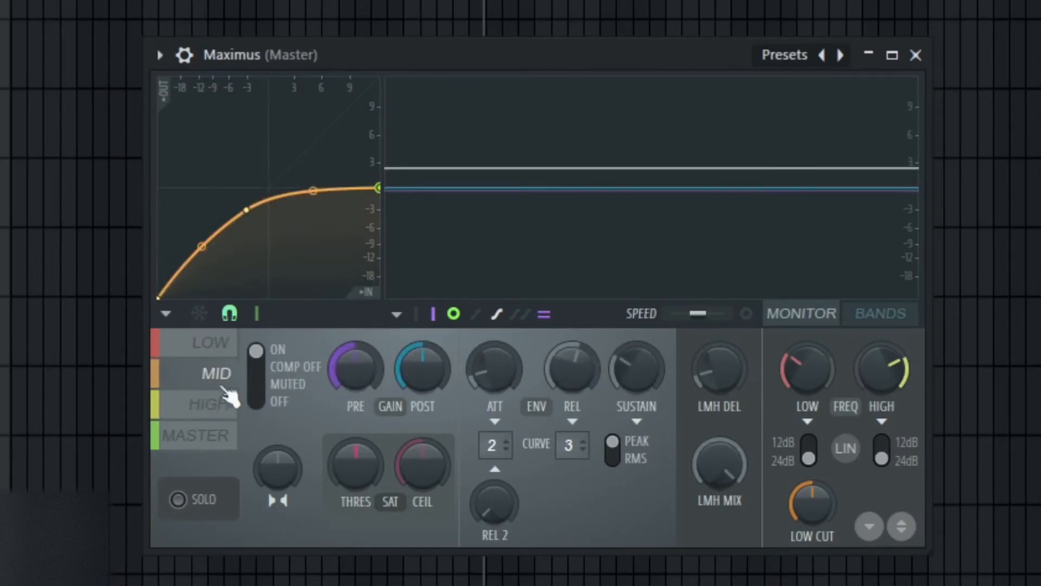
pyautogui.click(206, 404)
pyautogui.click(220, 345)
pyautogui.click(215, 374)
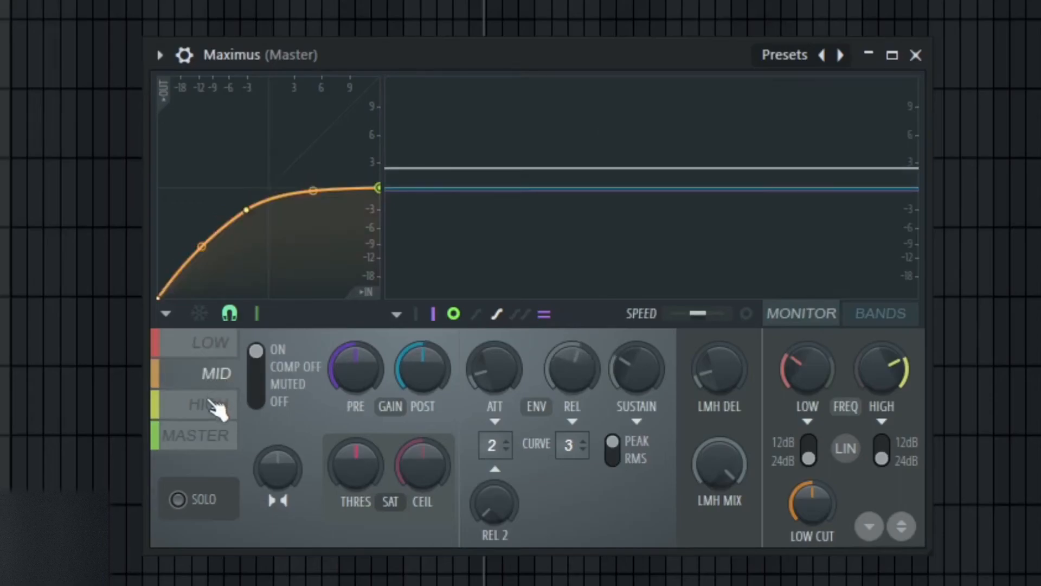
pyautogui.click(220, 406)
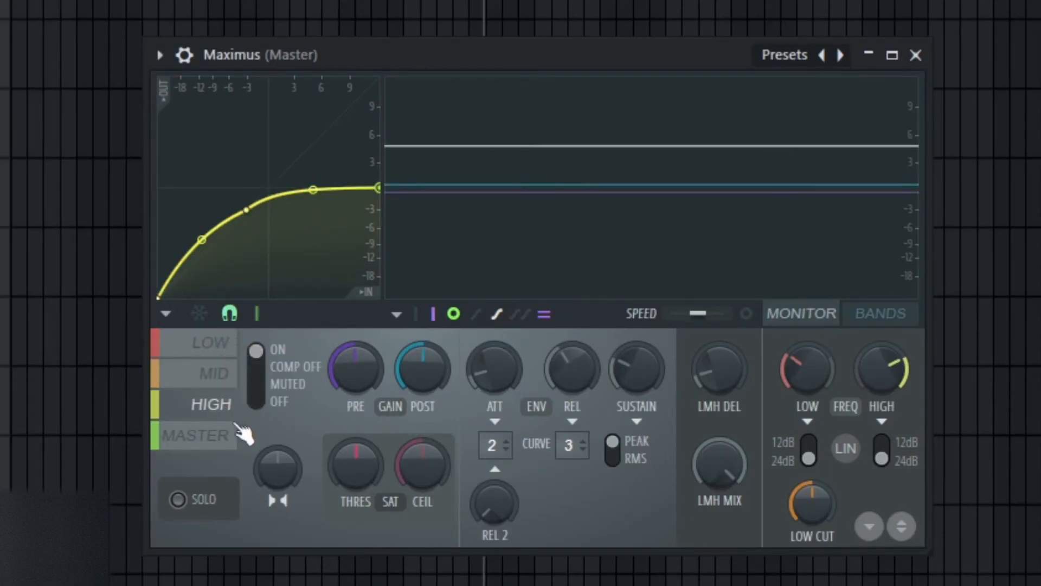
pyautogui.click(213, 342)
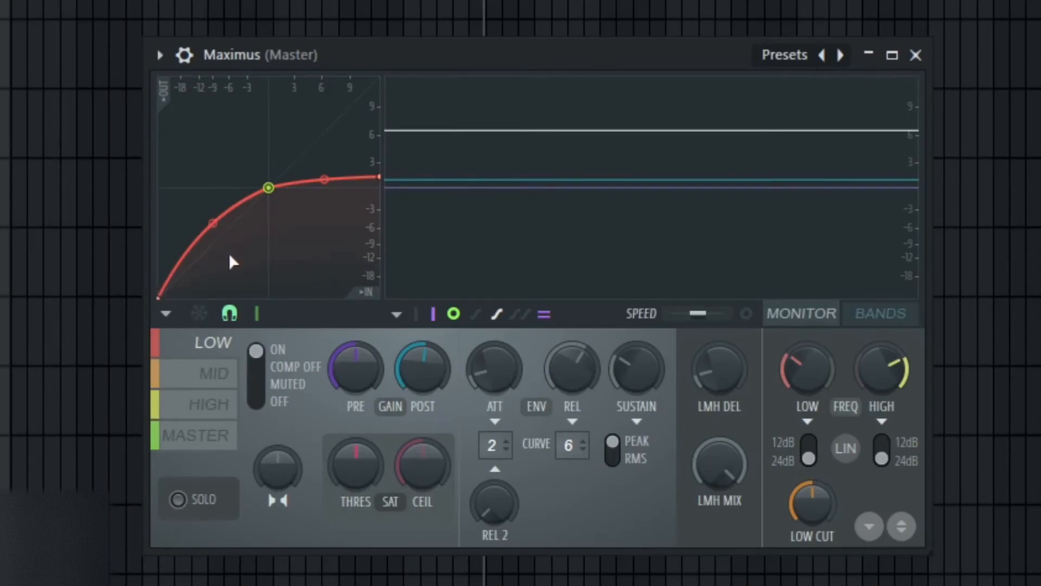
# Step: Review the compression curves and knob settings of the MID, HIGH and MASTER bands in Maximus
pyautogui.click(213, 382)
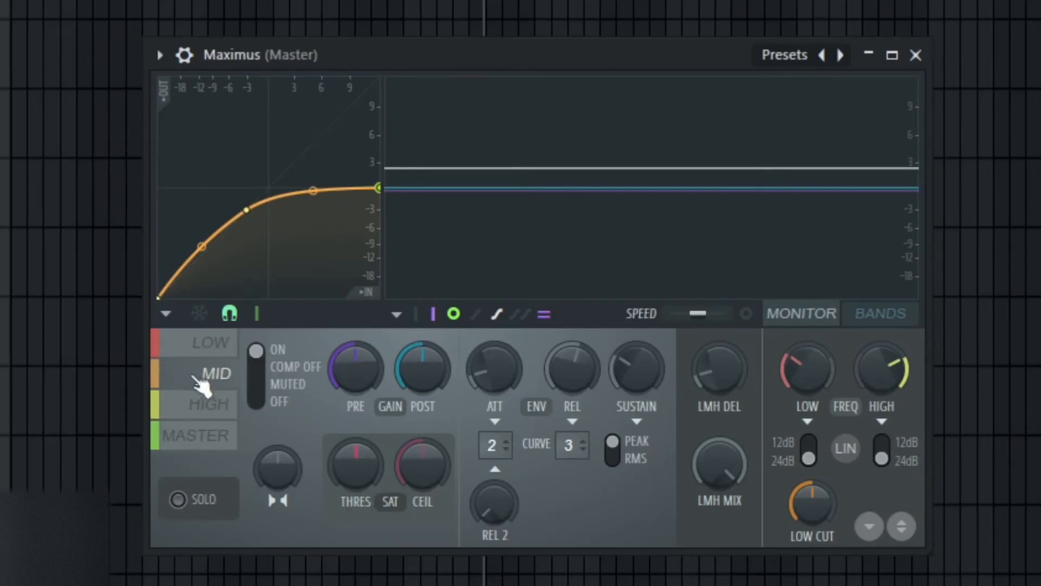
pyautogui.click(212, 406)
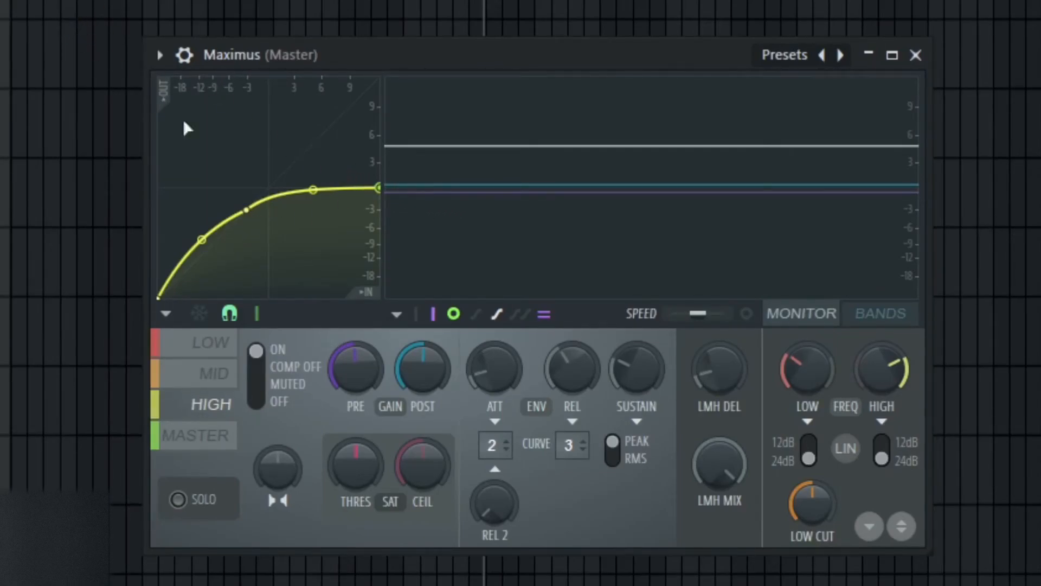
pyautogui.click(184, 439)
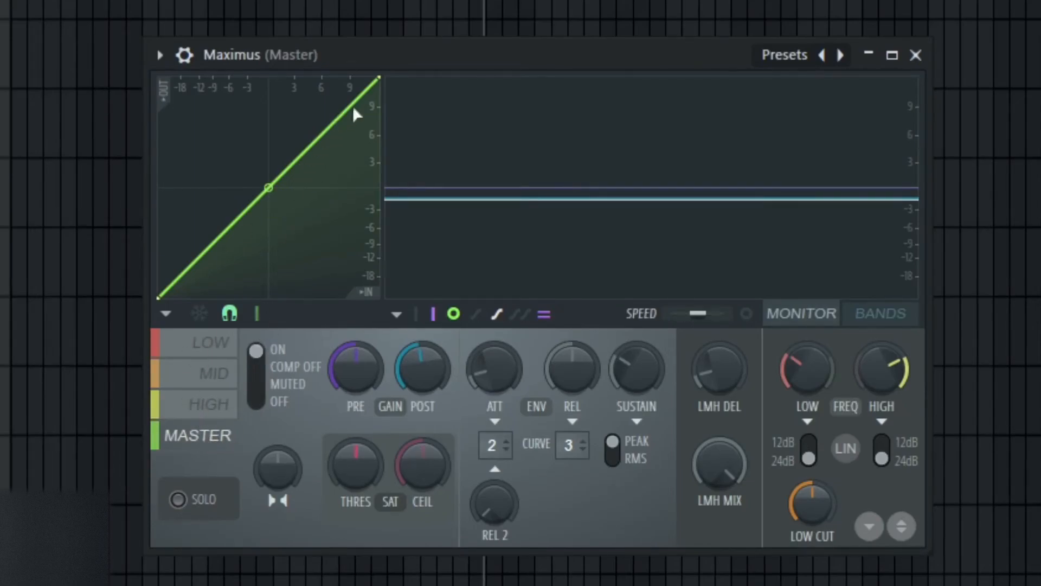
# Step: Try a limiting curve on the Maximus MASTER band, flat above 0 dB, and play the song through it
pyautogui.rightClick(293, 175)
pyautogui.moveTo(293, 175); pyautogui.dragTo(269, 188)
pyautogui.rightClick(214, 221)
pyautogui.moveTo(375, 91); pyautogui.dragTo(367, 190)
pyautogui.press('space')
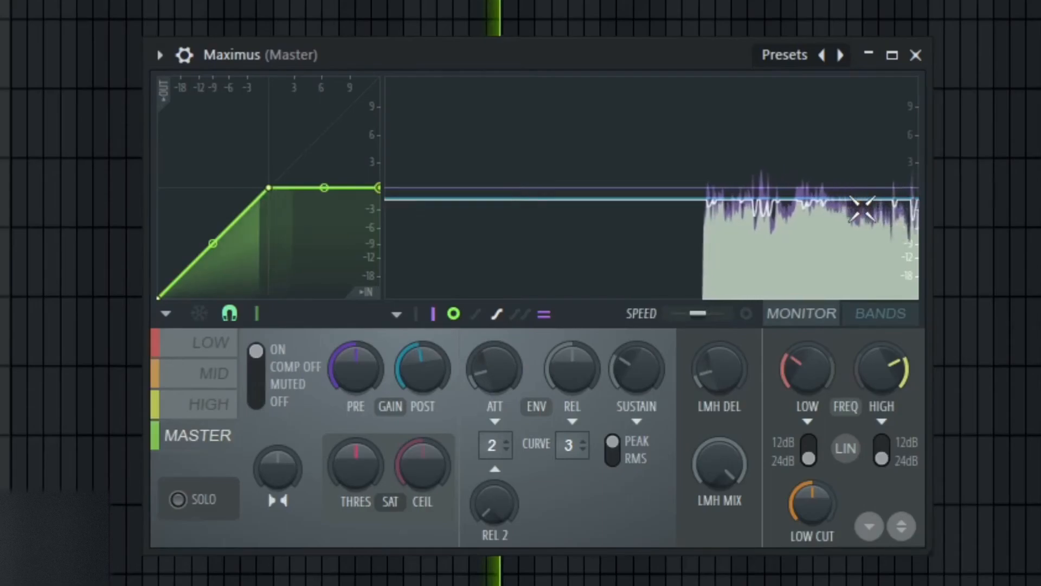
# Step: Return the MASTER band curve to a straight diagonal, remove its added point at 0 dB, and close Maximus
pyautogui.moveTo(379, 188); pyautogui.dragTo(380, 79)
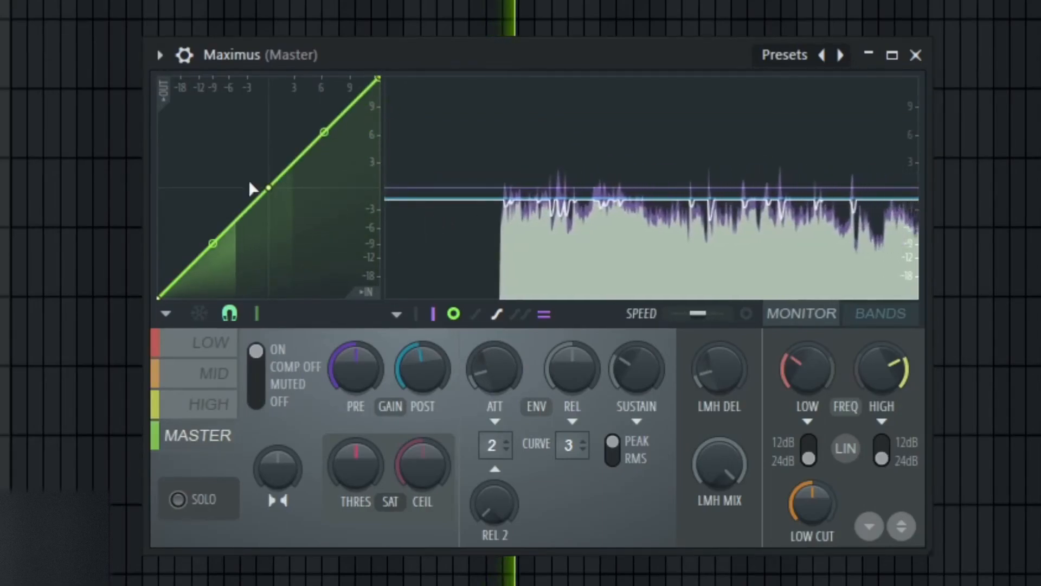
pyautogui.rightClick(270, 190)
pyautogui.click(309, 220)
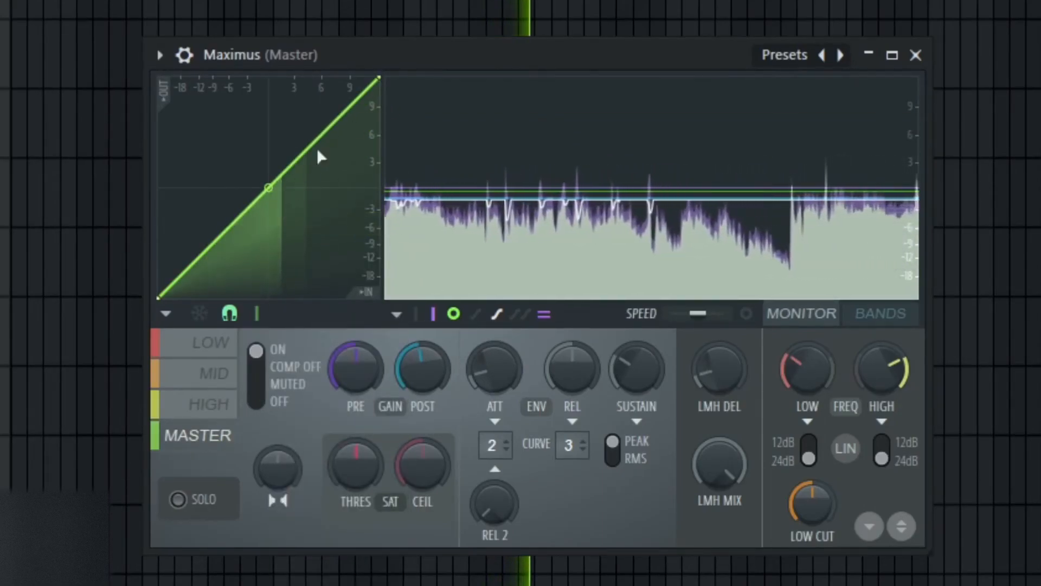
pyautogui.click(915, 55)
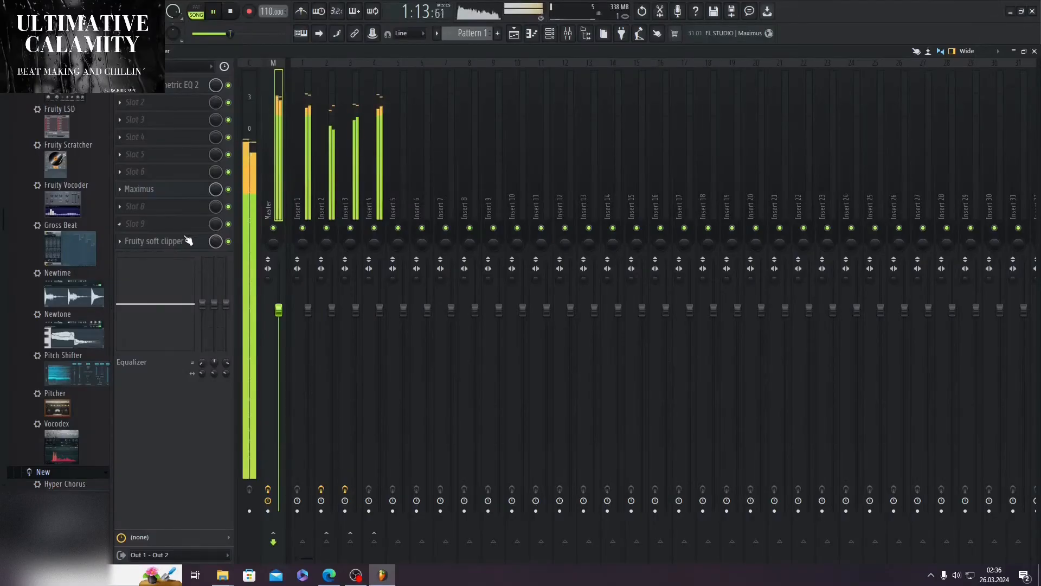
# Step: Check the Fruity soft clipper and the Maximus MASTER band on the Master mixer track
pyautogui.click(188, 241)
pyautogui.click(521, 343)
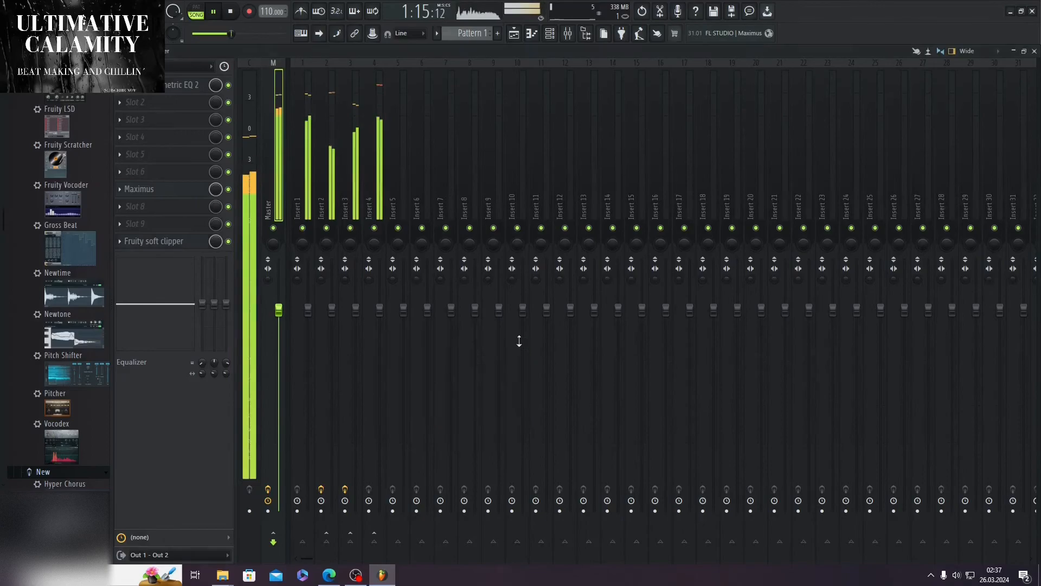
pyautogui.click(1035, 51)
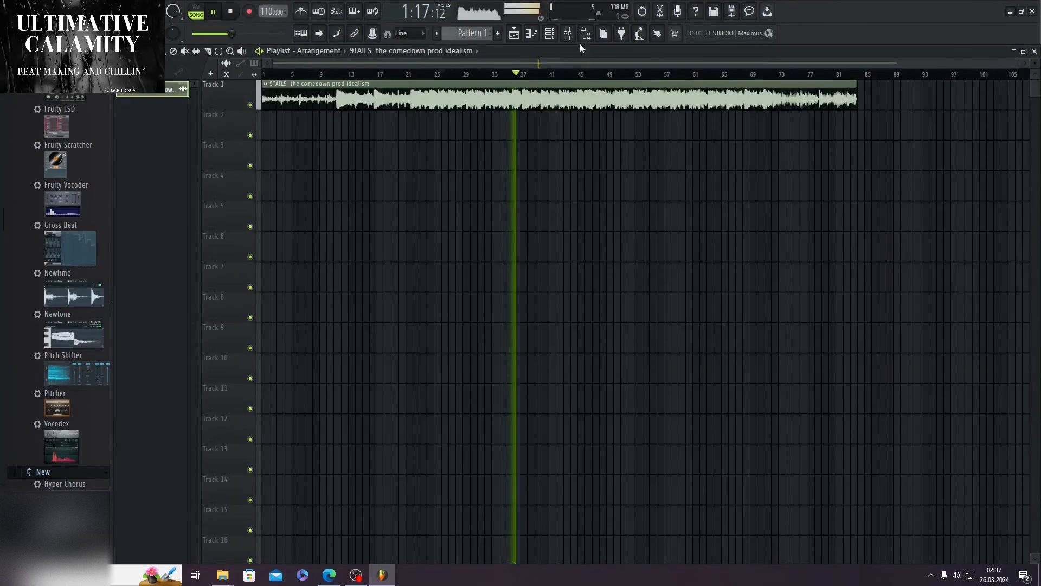
pyautogui.click(568, 33)
pyautogui.click(153, 188)
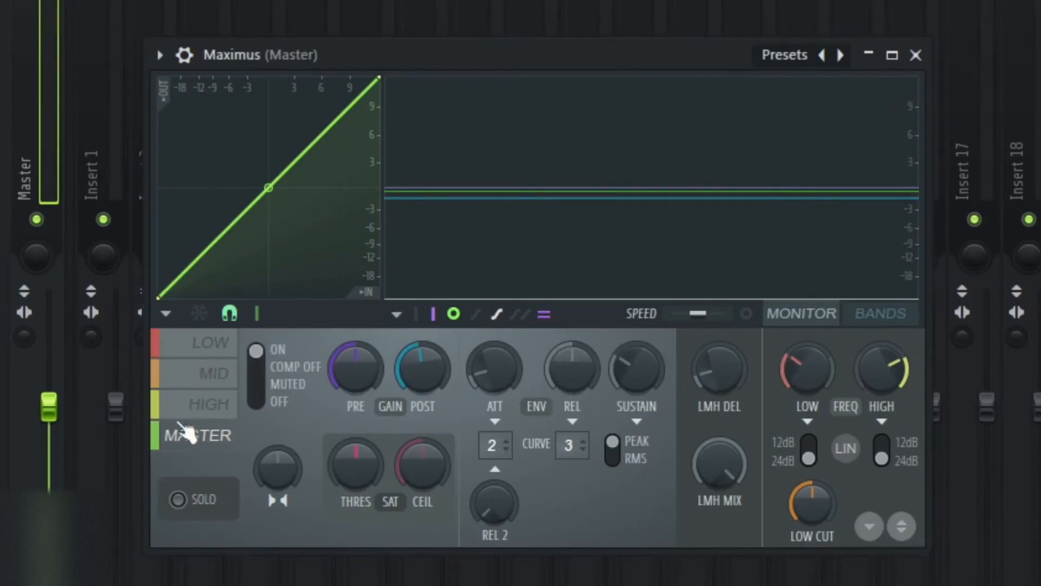
pyautogui.click(915, 54)
# Step: Add a second Maximus to slot 9 of the Master track and play the song through its default MASTER curve
pyautogui.scroll(20, 55, 252)
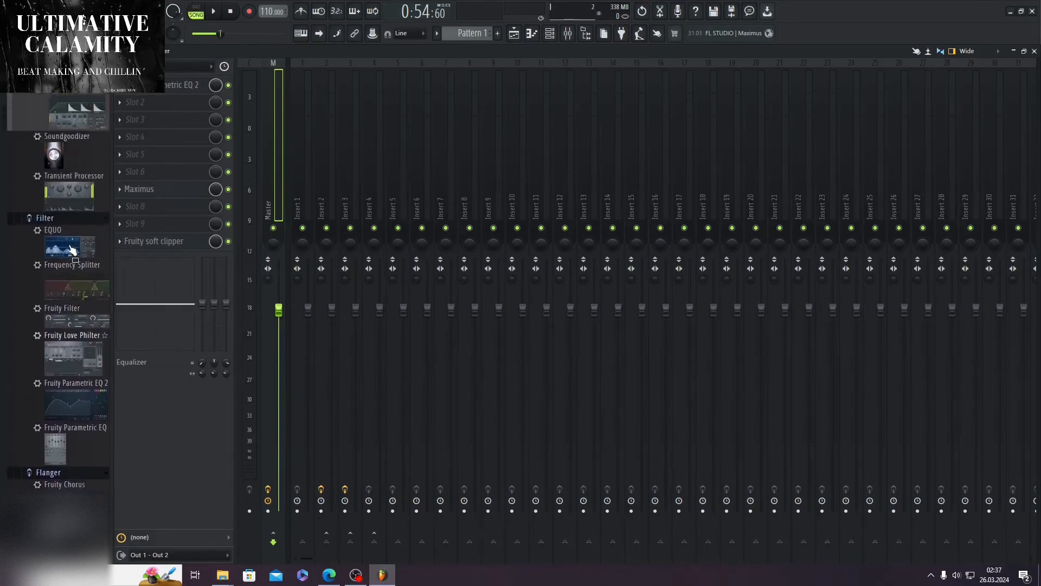
pyautogui.scroll(6, 72, 249)
pyautogui.moveTo(73, 296); pyautogui.dragTo(152, 225)
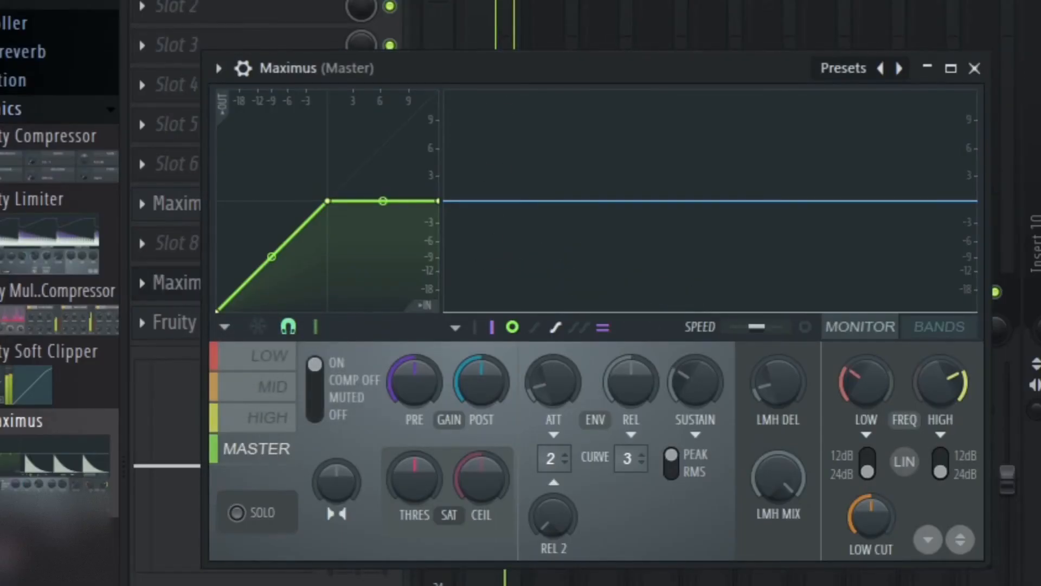
pyautogui.press('space')
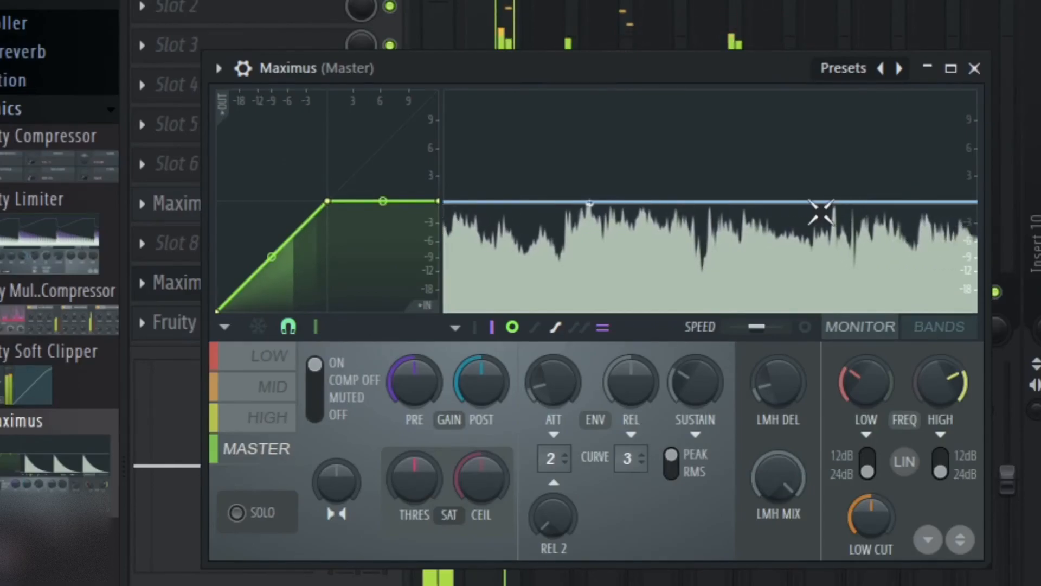
# Step: Close the second Maximus and remove it from slot 9 of the Master track
pyautogui.click(974, 68)
pyautogui.click(147, 282)
pyautogui.click(163, 339)
pyautogui.press('Return')
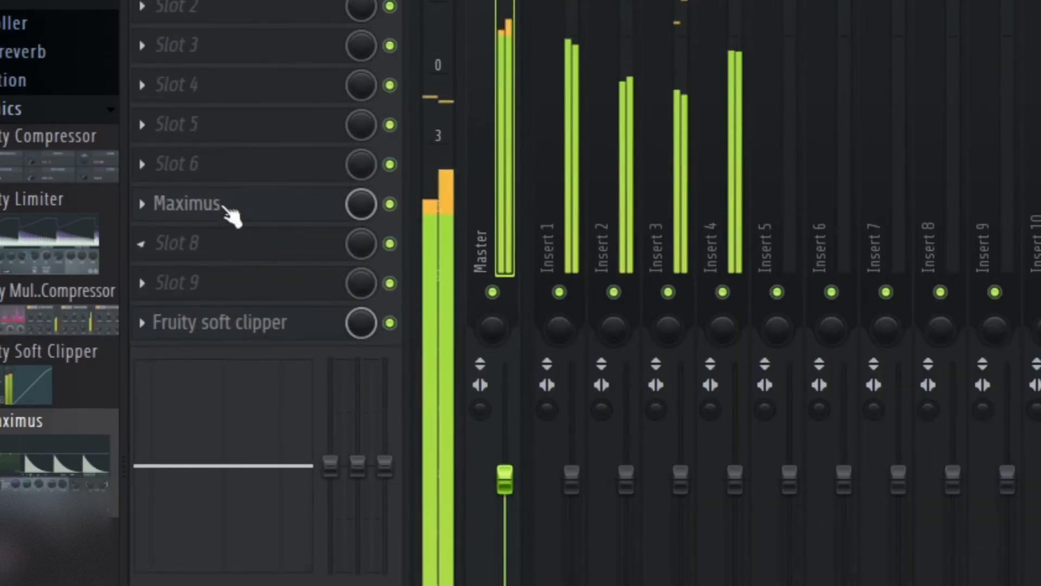
# Step: Inspect the original Maximus MASTER curve and the threshold and post knobs of the Fruity soft clipper on the Master
pyautogui.click(233, 206)
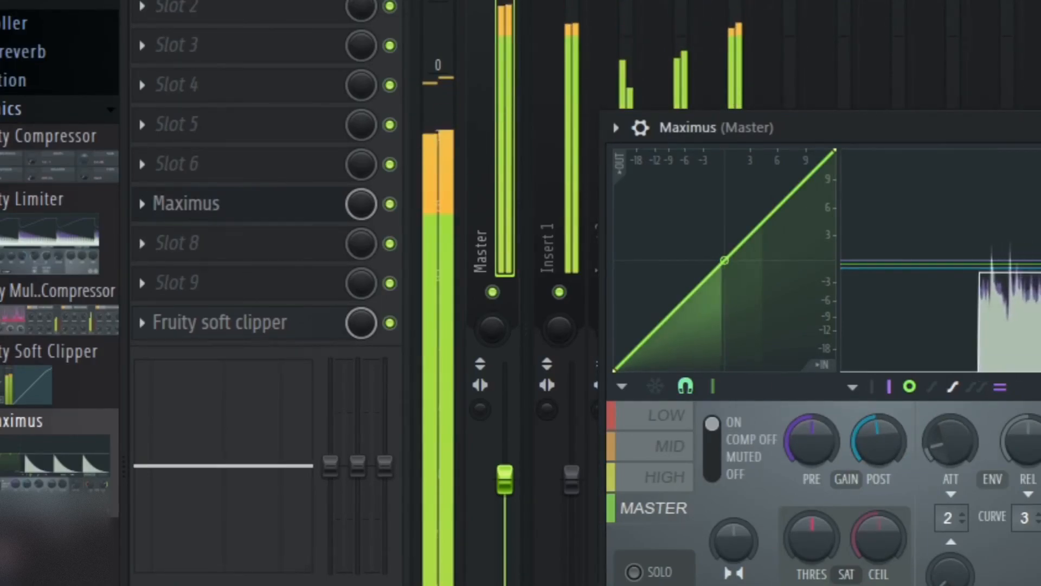
pyautogui.press('Escape')
pyautogui.click(231, 332)
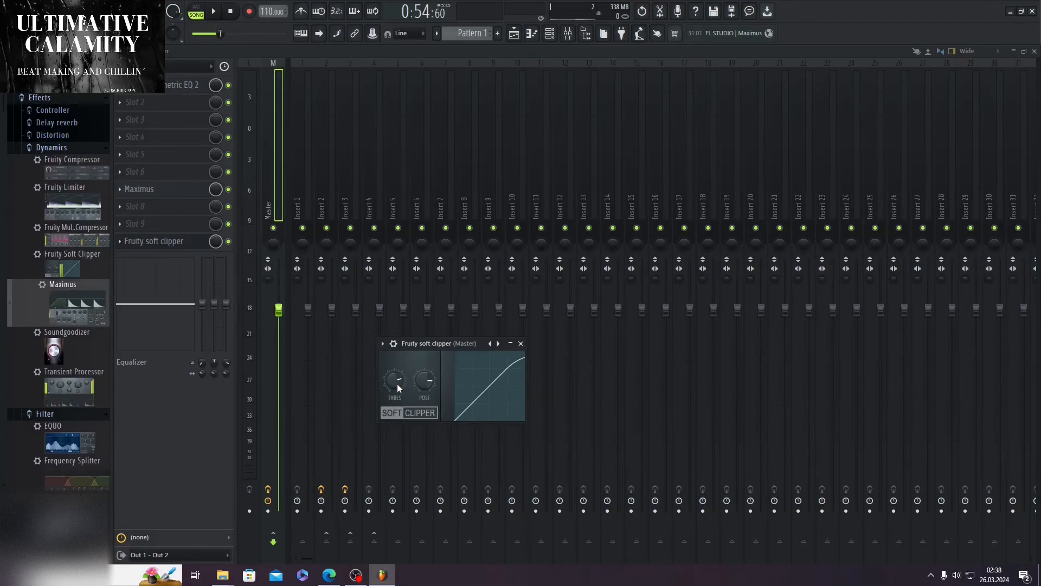
pyautogui.moveTo(389, 382); pyautogui.dragTo(390, 388)
pyautogui.click(521, 343)
# Step: Monitor the mixer levels during playback, and play the song in the playlist from about bar 35
pyautogui.press('space')
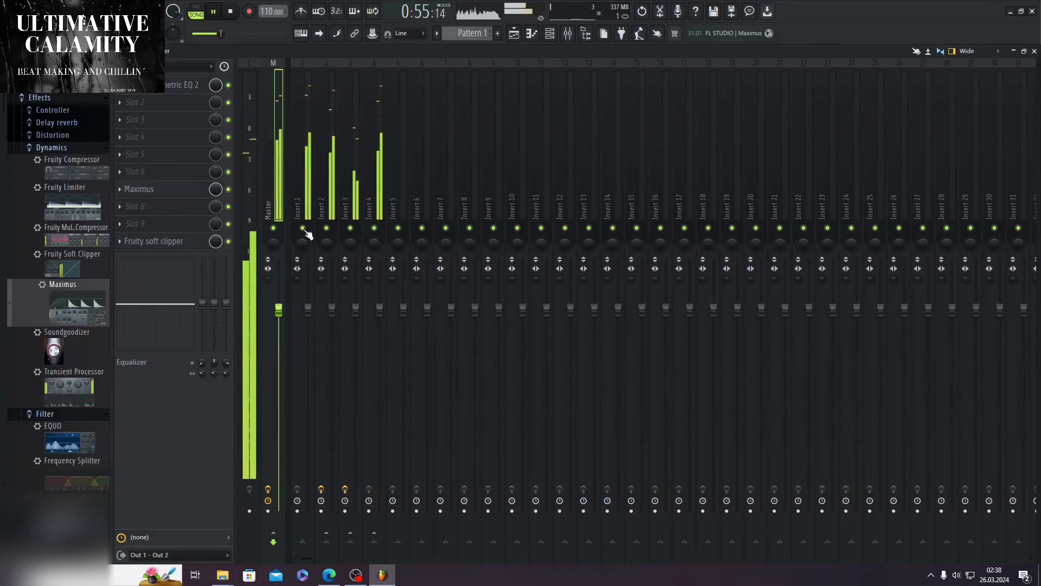
pyautogui.click(231, 11)
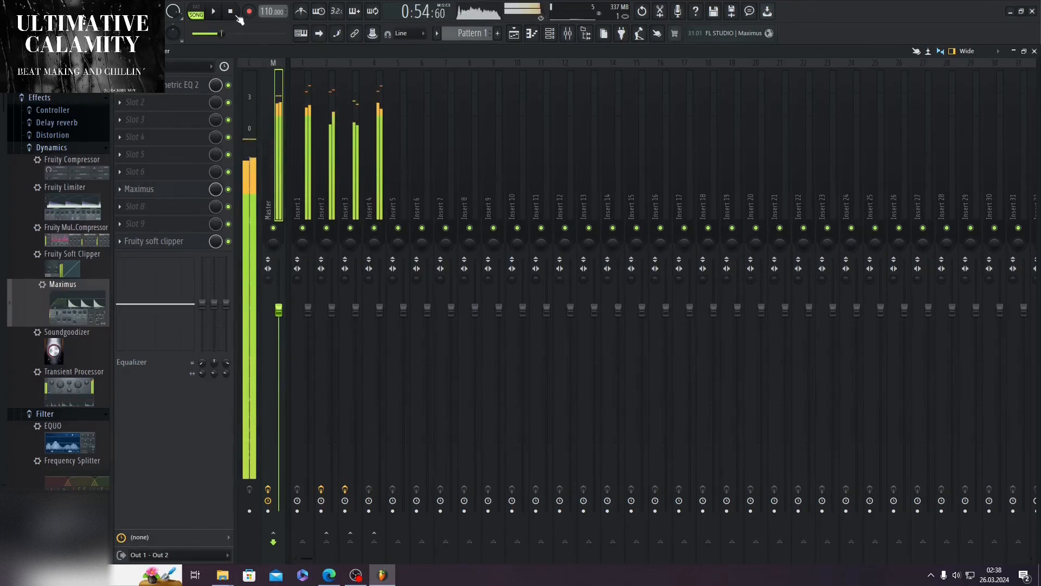
pyautogui.press('F5')
pyautogui.moveTo(442, 75); pyautogui.dragTo(507, 75)
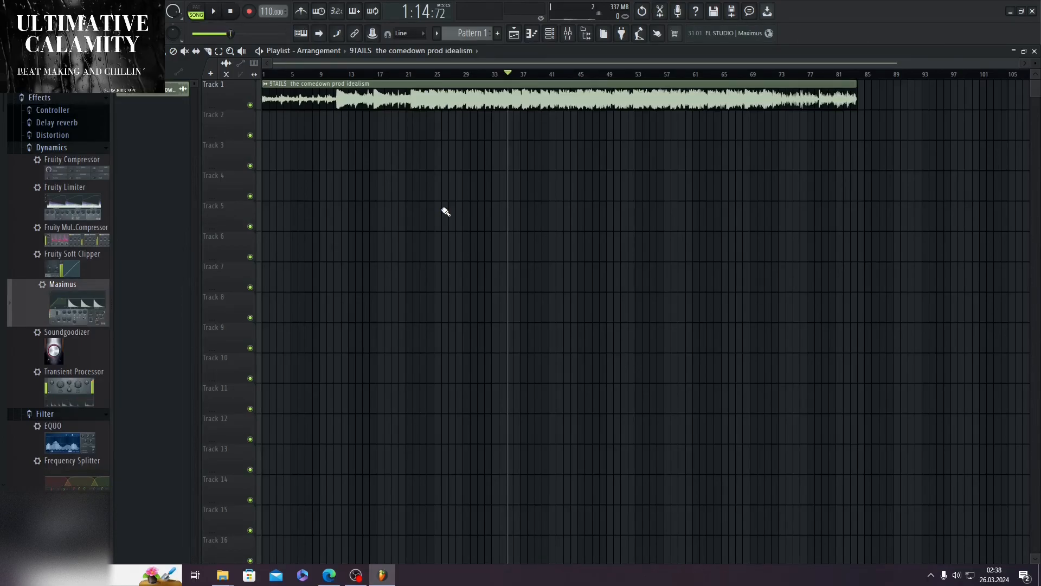
pyautogui.press('space')
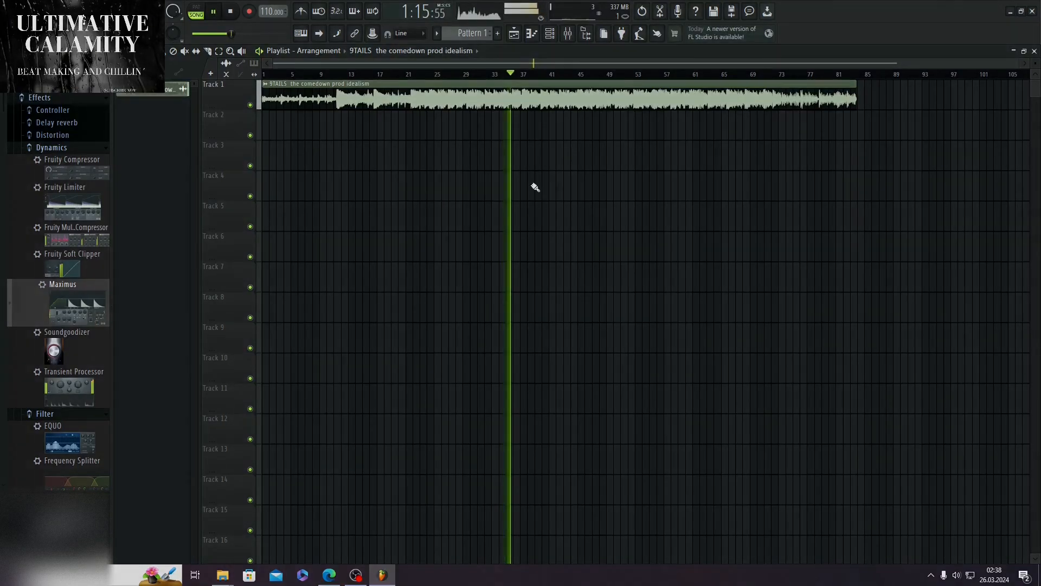